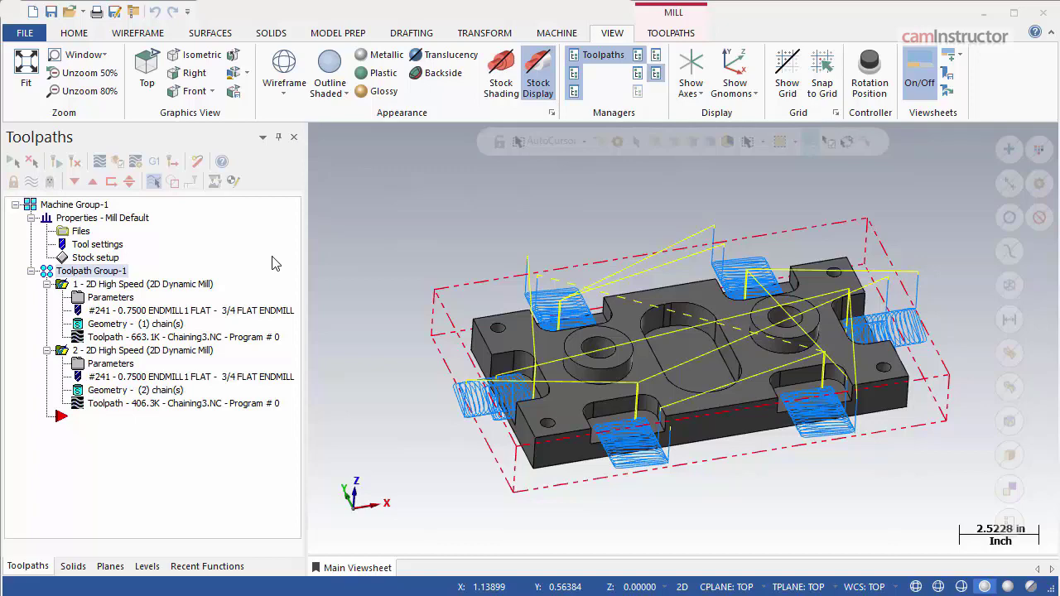
# Step: Resize the stock to X 12.5 and Y 6.25, then regenerate toolpath 1
pyautogui.click(93, 257)
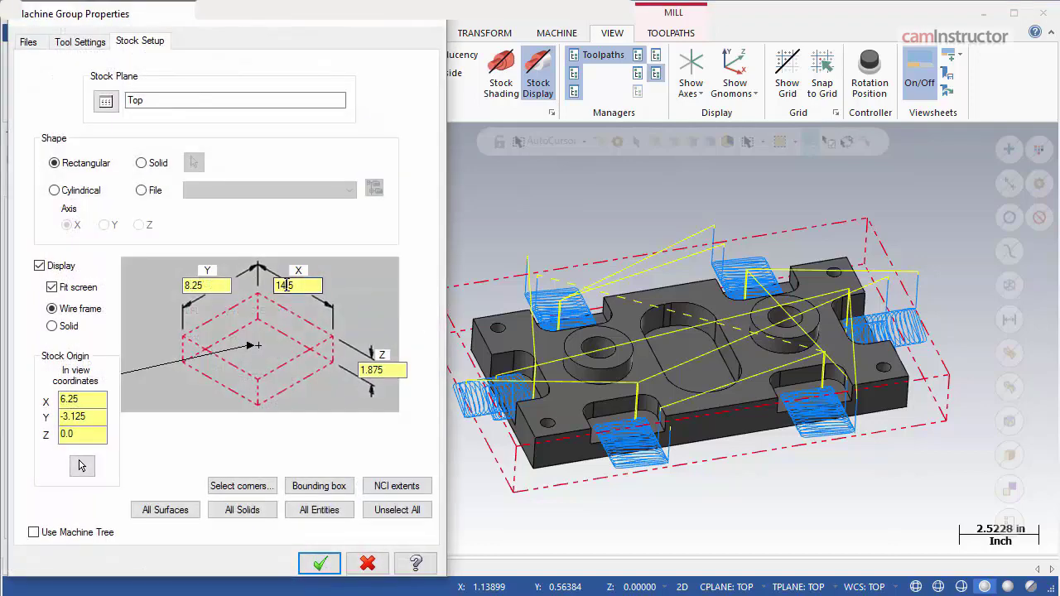
pyautogui.click(284, 285)
pyautogui.press('BackSpace')
pyautogui.write('2')
pyautogui.click(188, 285)
pyautogui.press('BackSpace')
pyautogui.write('6')
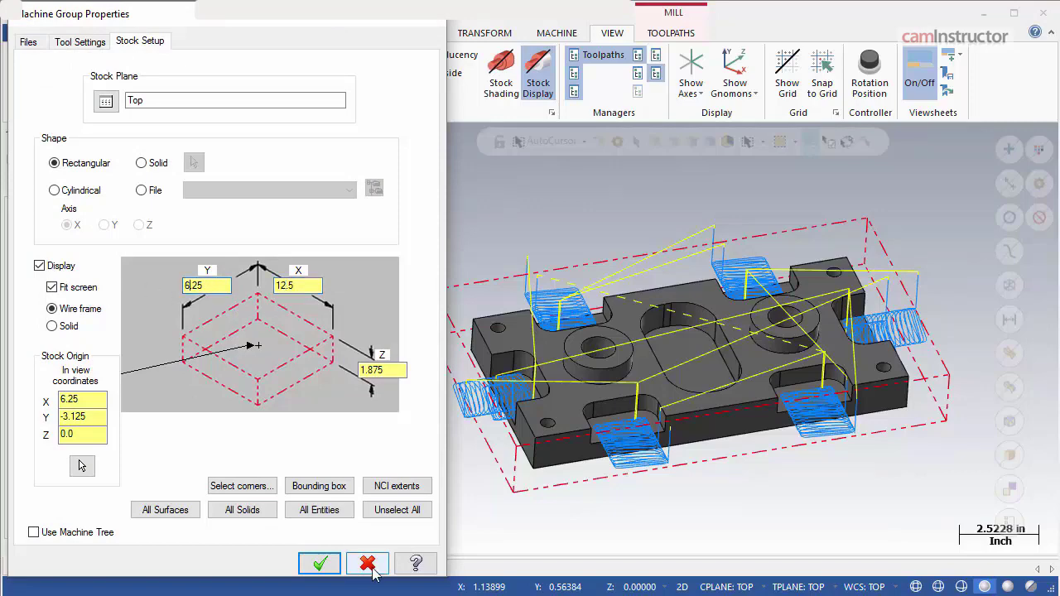
pyautogui.click(315, 564)
pyautogui.click(76, 161)
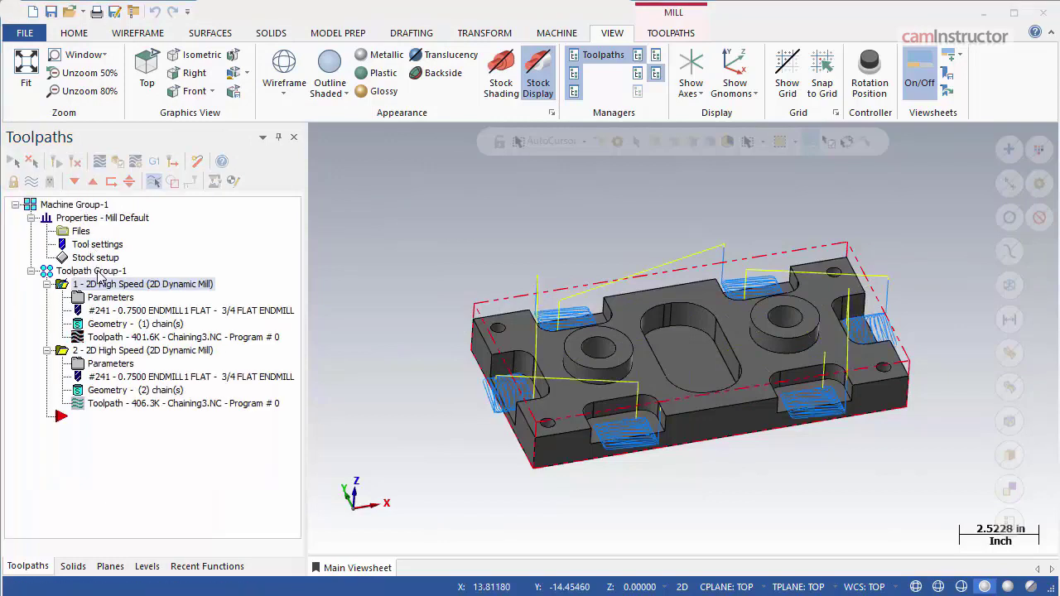
# Step: Copy 2D Dynamic Mill operation 2 and paste it below as operation 3
pyautogui.click(31, 218)
pyautogui.click(48, 244)
pyautogui.click(47, 257)
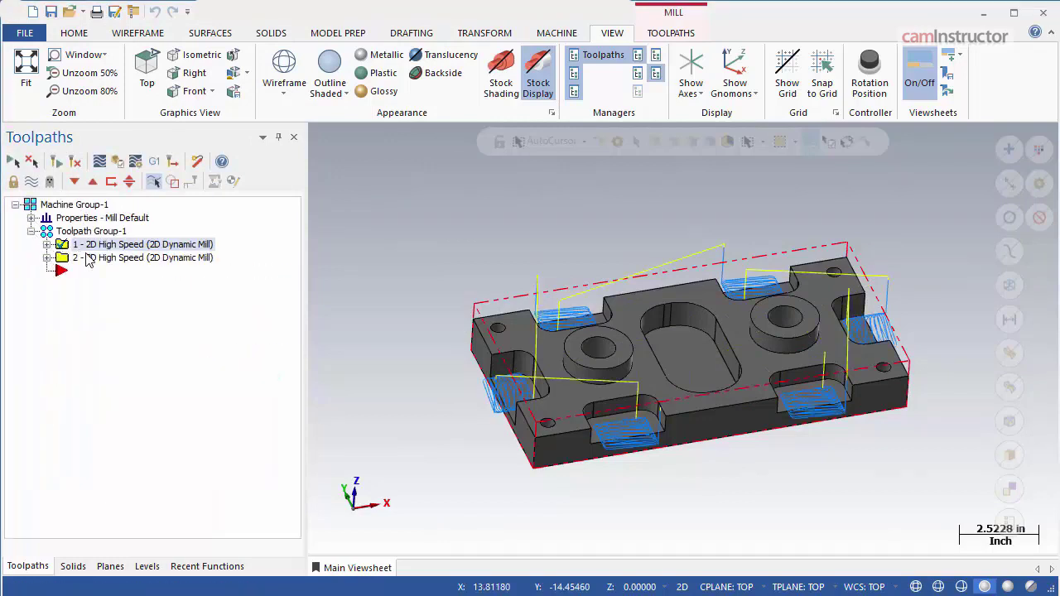
pyautogui.click(86, 258)
pyautogui.rightClick(87, 258)
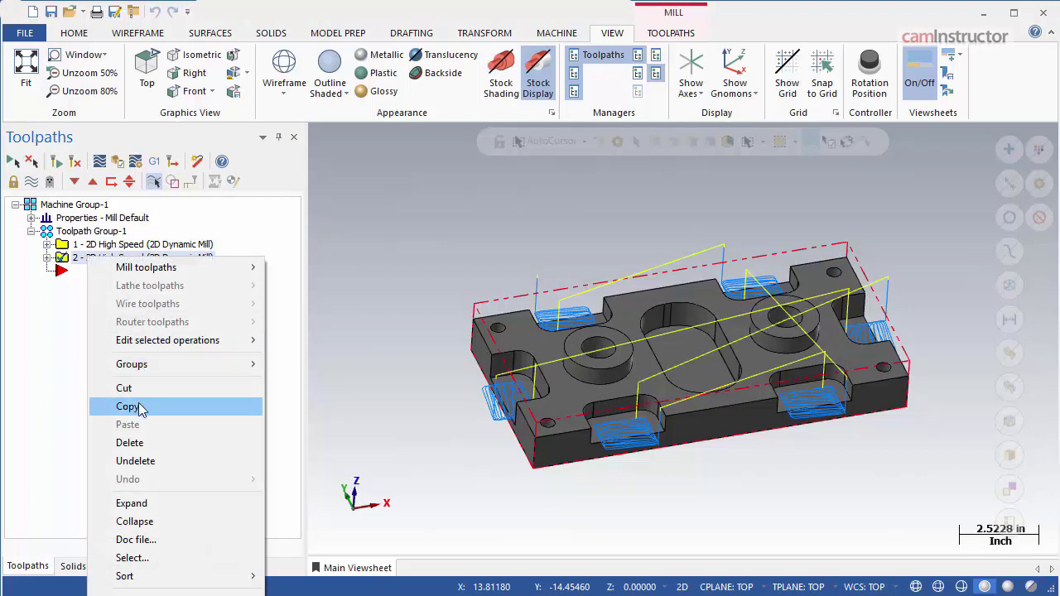
pyautogui.click(139, 402)
pyautogui.rightClick(87, 273)
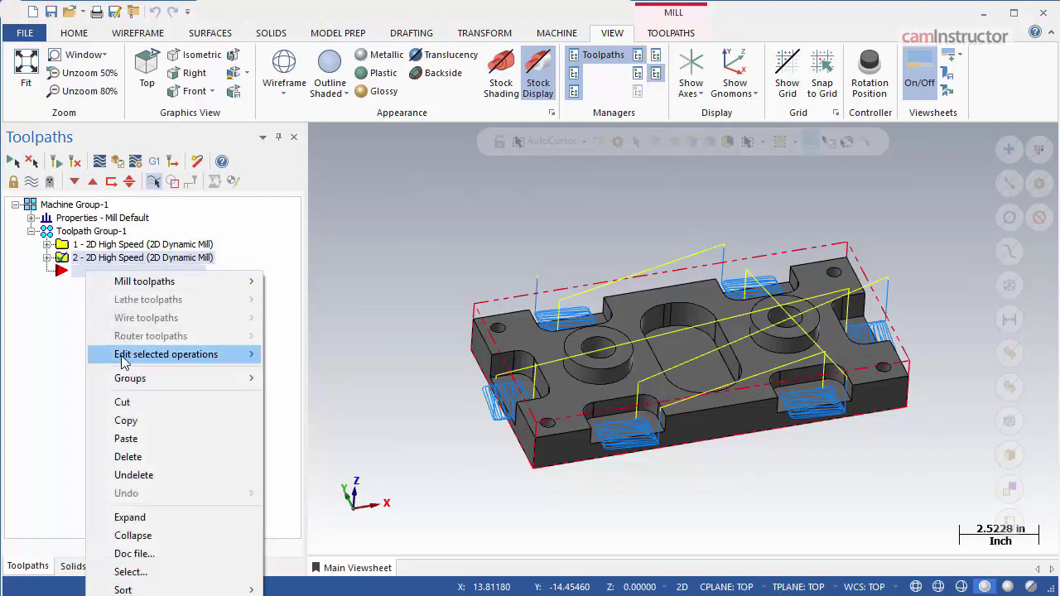
pyautogui.click(130, 437)
pyautogui.click(48, 270)
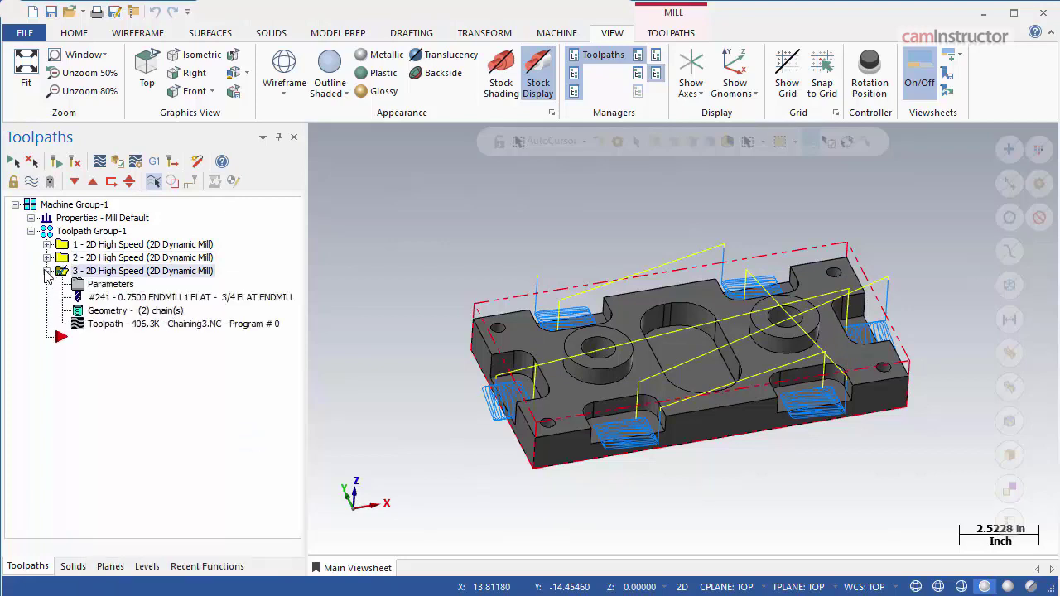
# Step: Clear operation 3's machining and air region chains and set the strategy to From outside
pyautogui.doubleClick(110, 284)
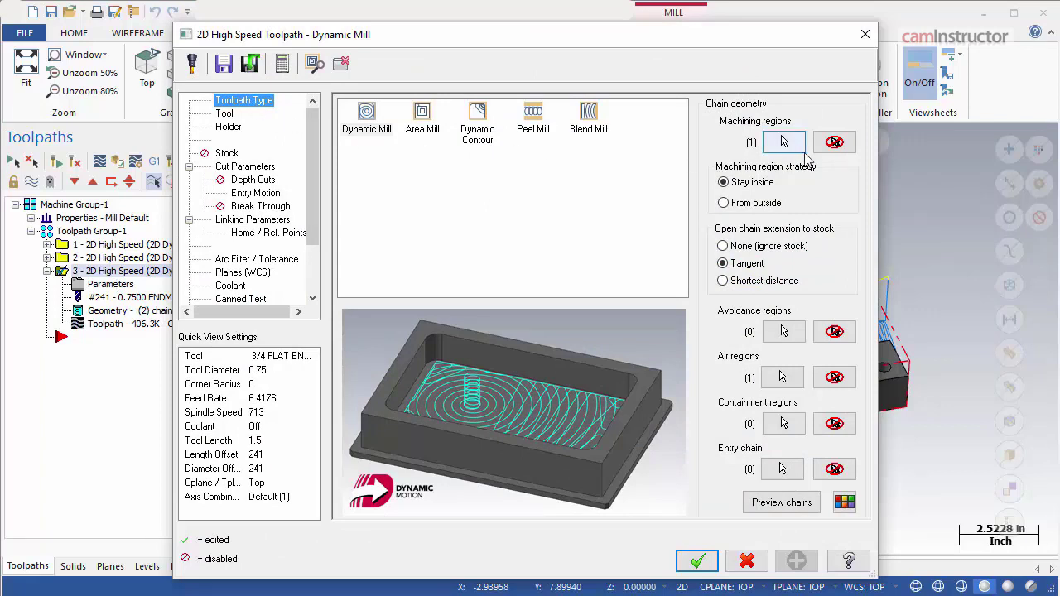
pyautogui.click(834, 141)
pyautogui.click(834, 377)
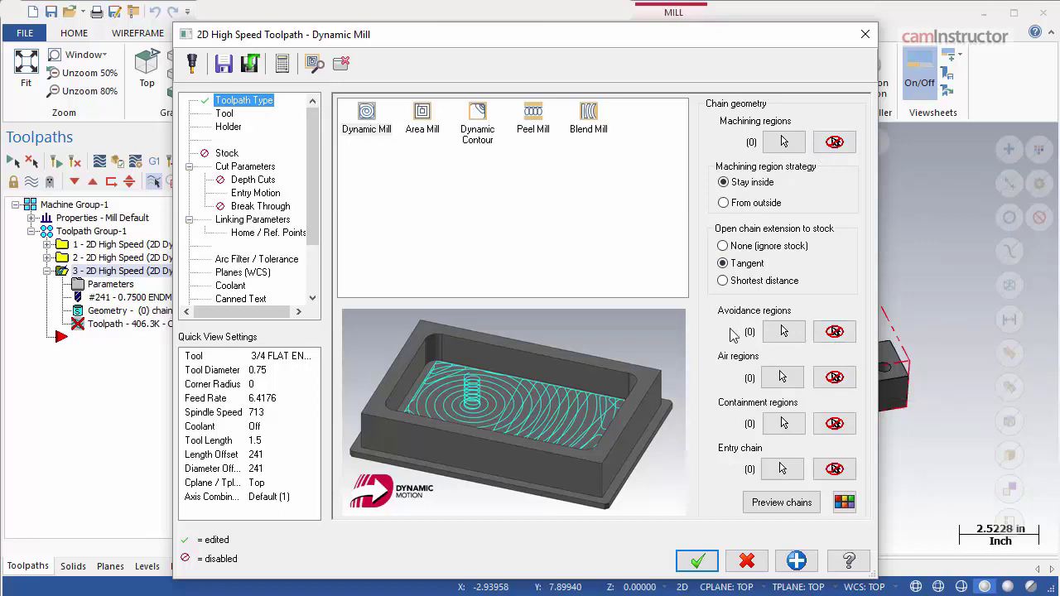
pyautogui.click(726, 203)
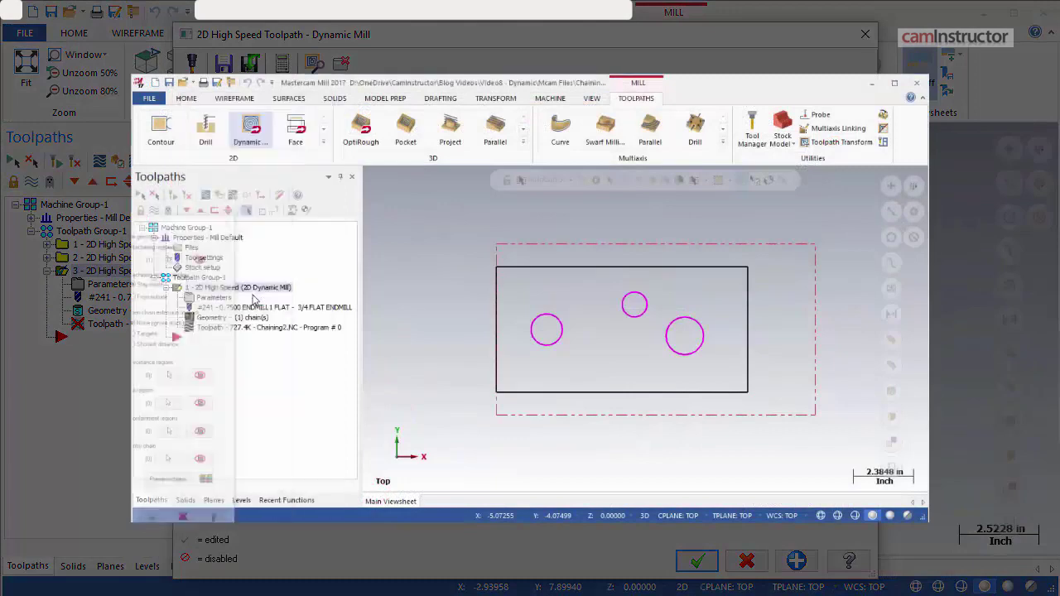
# Step: In the example, chain three circles as avoidance regions, then begin selecting avoidance geometry on the part
pyautogui.click(531, 317)
pyautogui.click(646, 305)
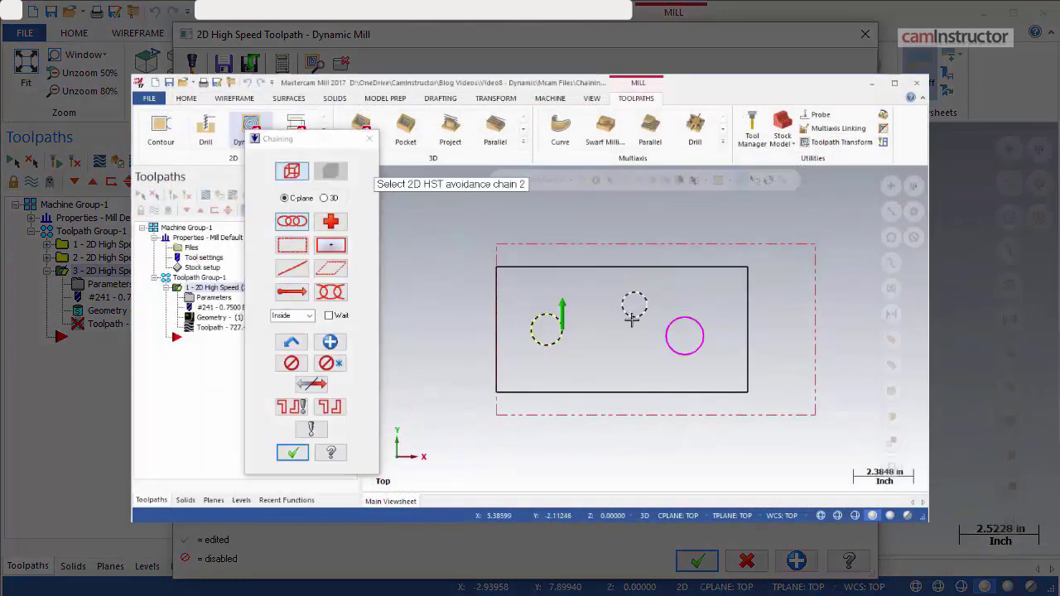
pyautogui.click(703, 333)
pyautogui.click(293, 453)
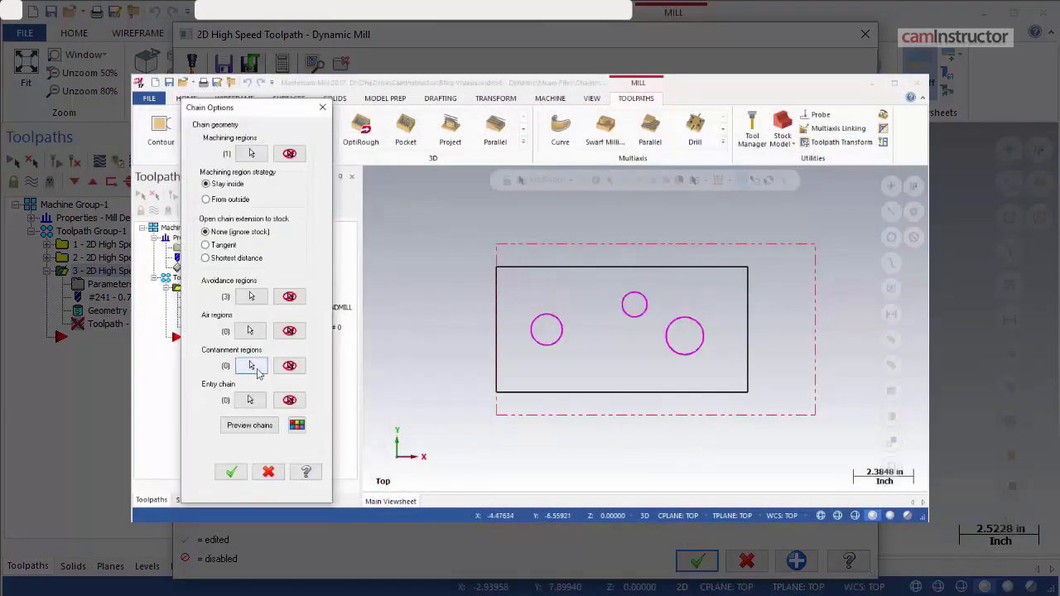
pyautogui.click(228, 471)
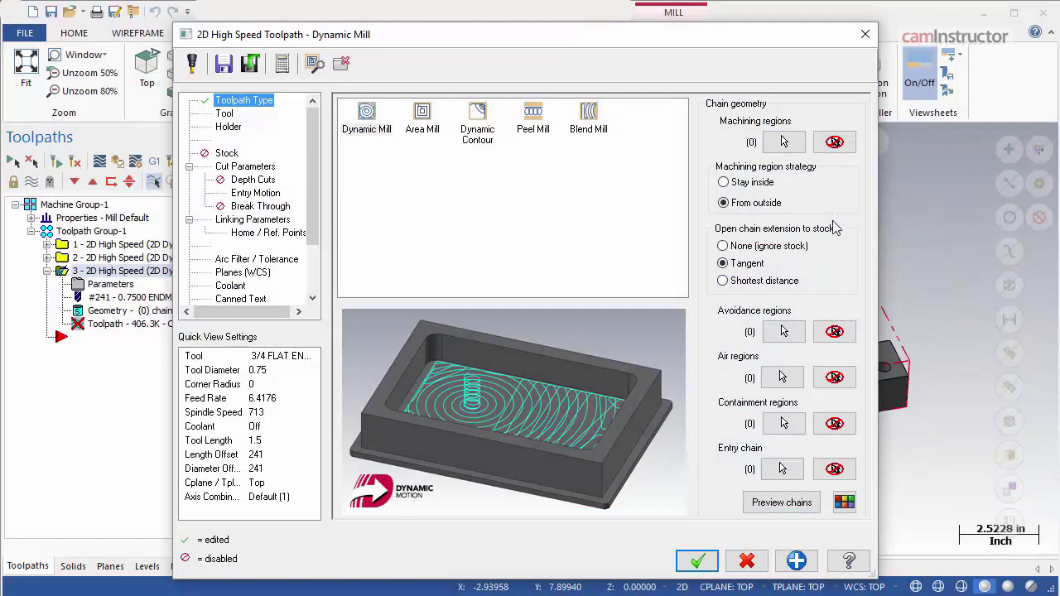
pyautogui.click(787, 331)
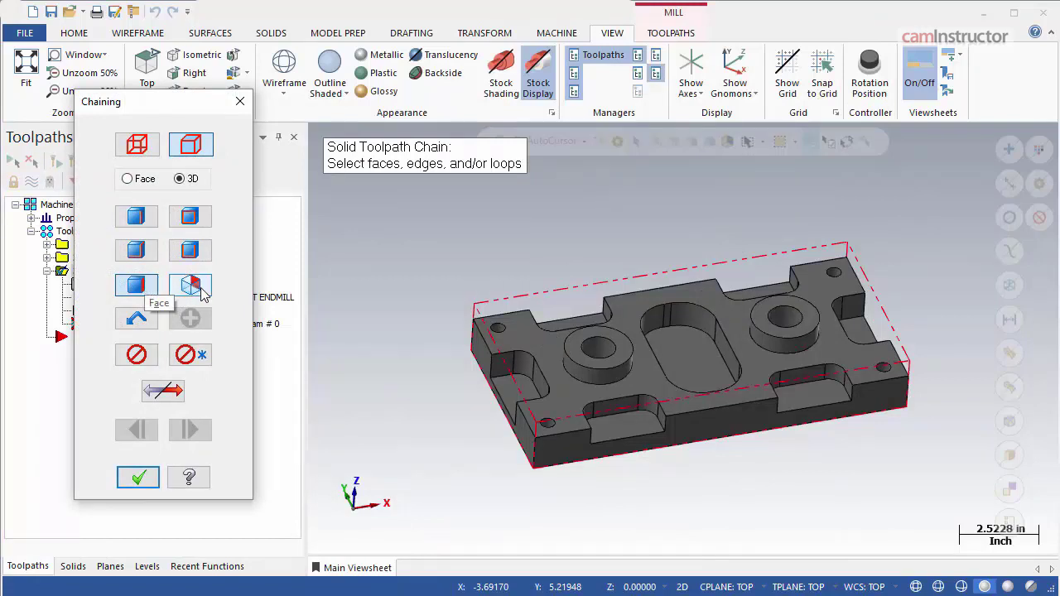
# Step: Chain the top-face loops around all six open pockets as one avoidance region
pyautogui.click(510, 388)
pyautogui.click(621, 425)
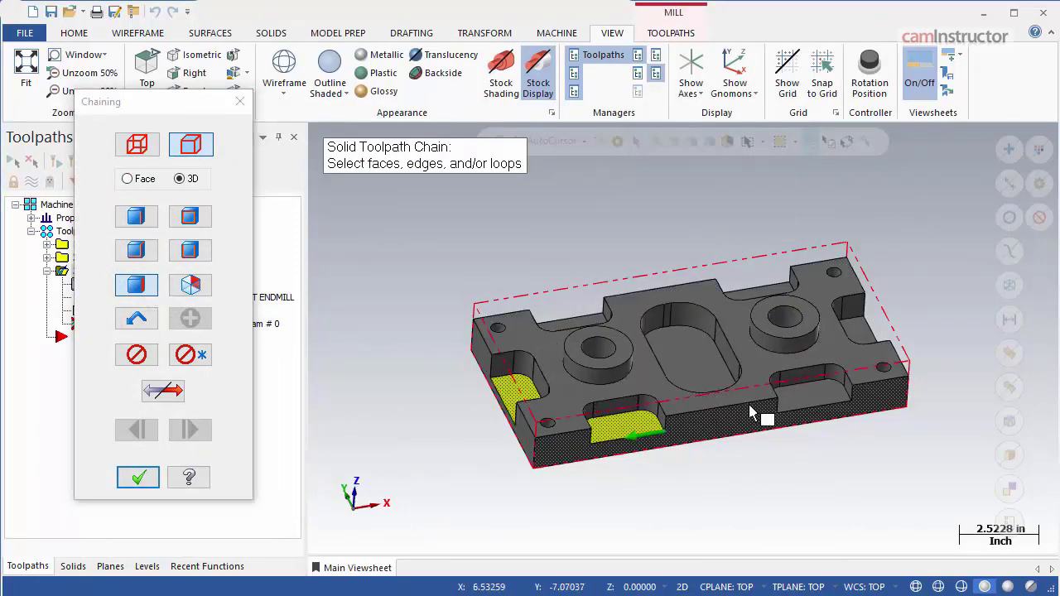
pyautogui.click(807, 396)
pyautogui.click(853, 332)
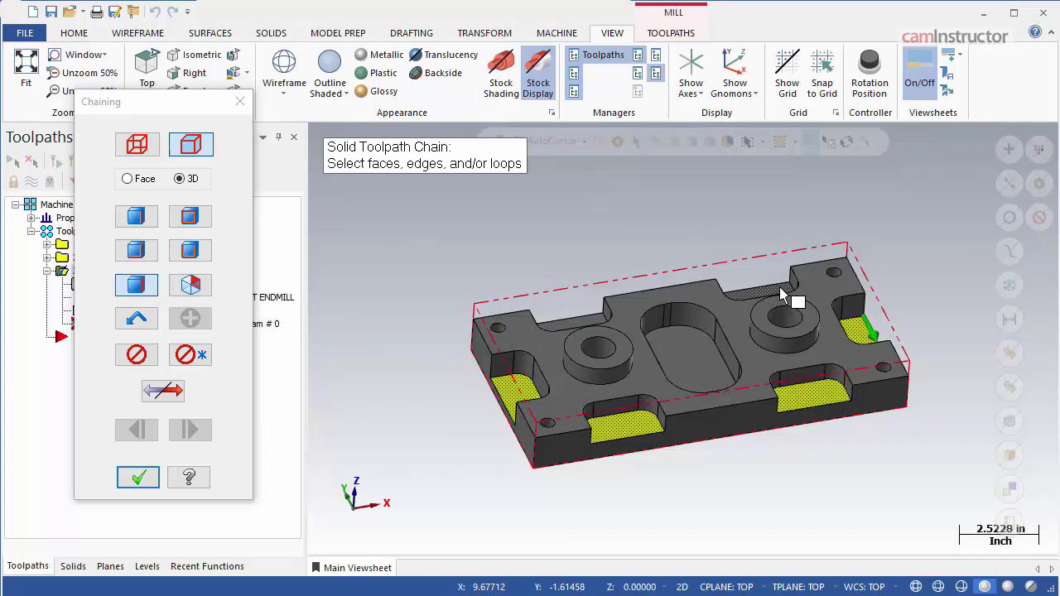
pyautogui.click(749, 290)
pyautogui.click(580, 321)
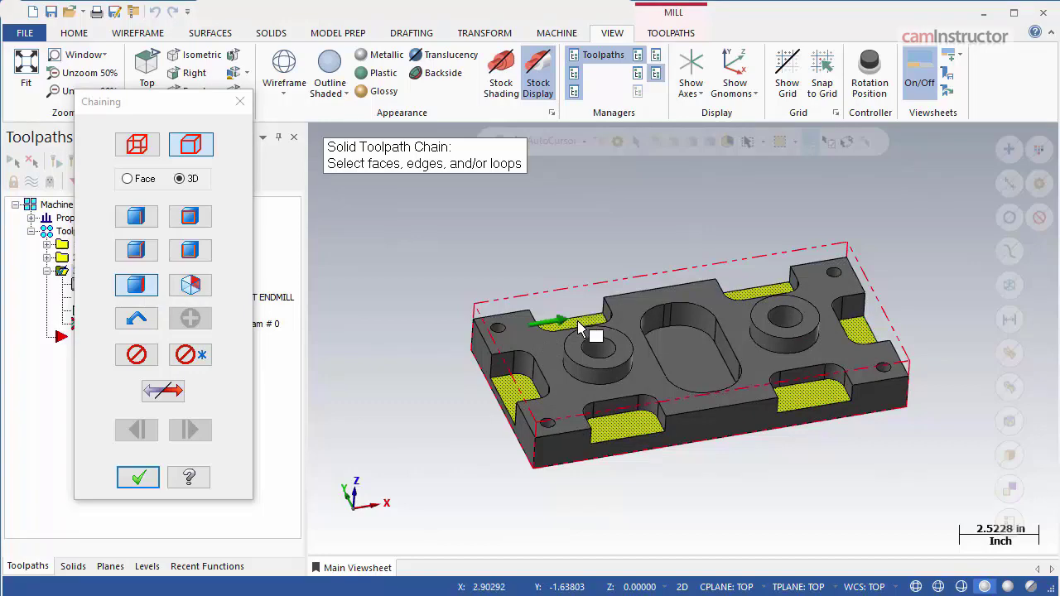
pyautogui.click(215, 400)
pyautogui.click(138, 477)
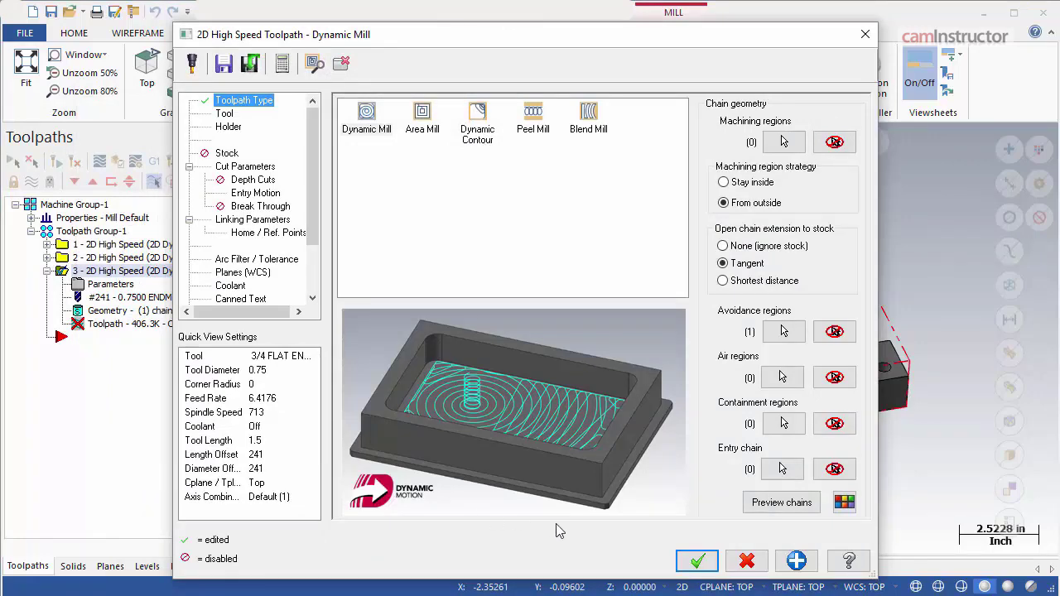
# Step: Accept operation 3's parameters and regenerate its toolpath to 1023.8K
pyautogui.click(696, 560)
pyautogui.click(55, 162)
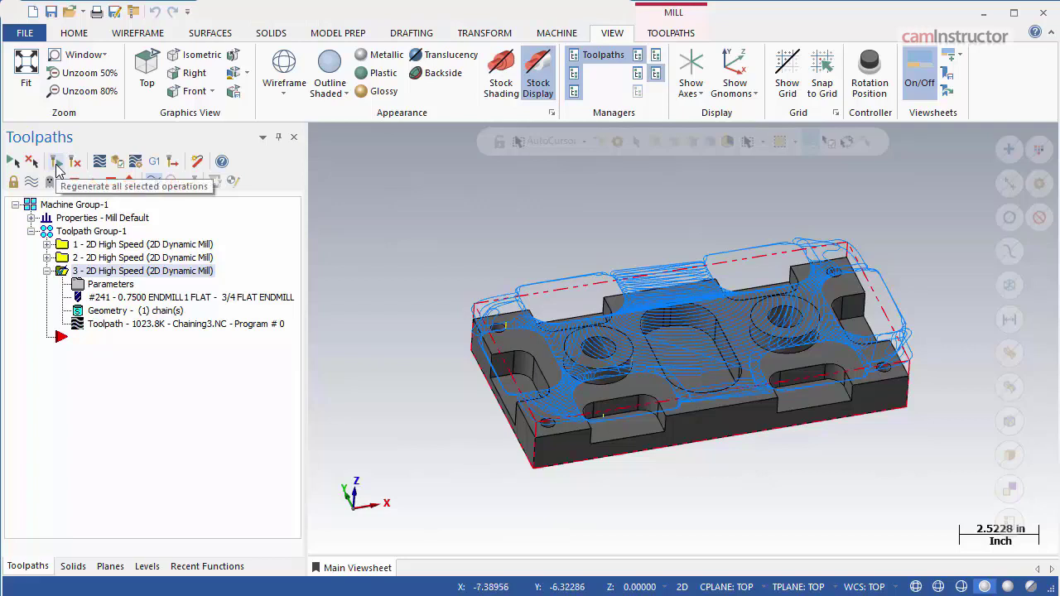
# Step: Set operation 3's depth to absolute -1.5625, picked from a point on the part
pyautogui.click(110, 284)
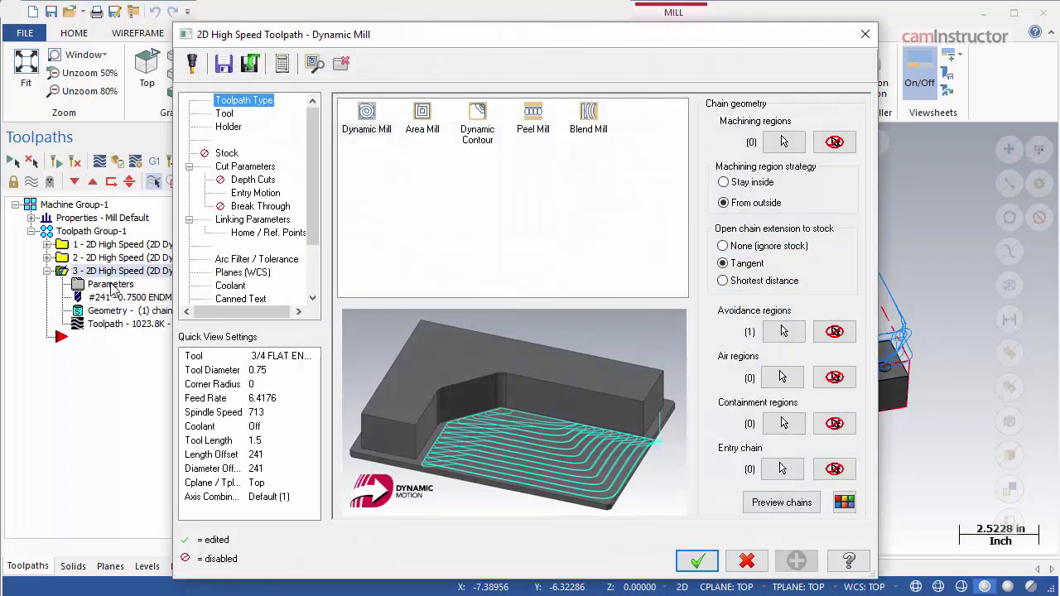
pyautogui.click(244, 220)
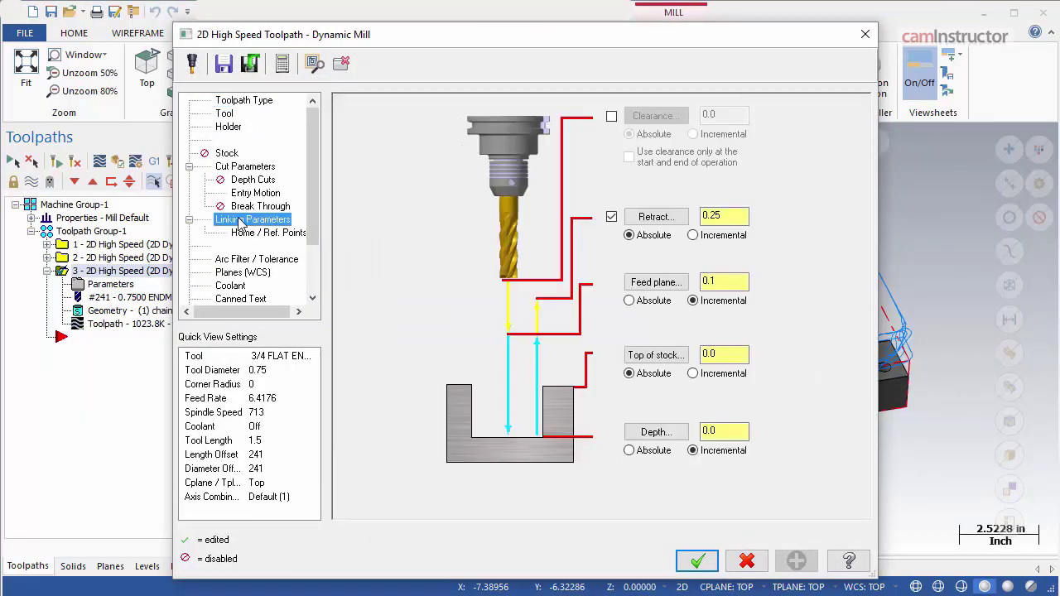
pyautogui.click(651, 455)
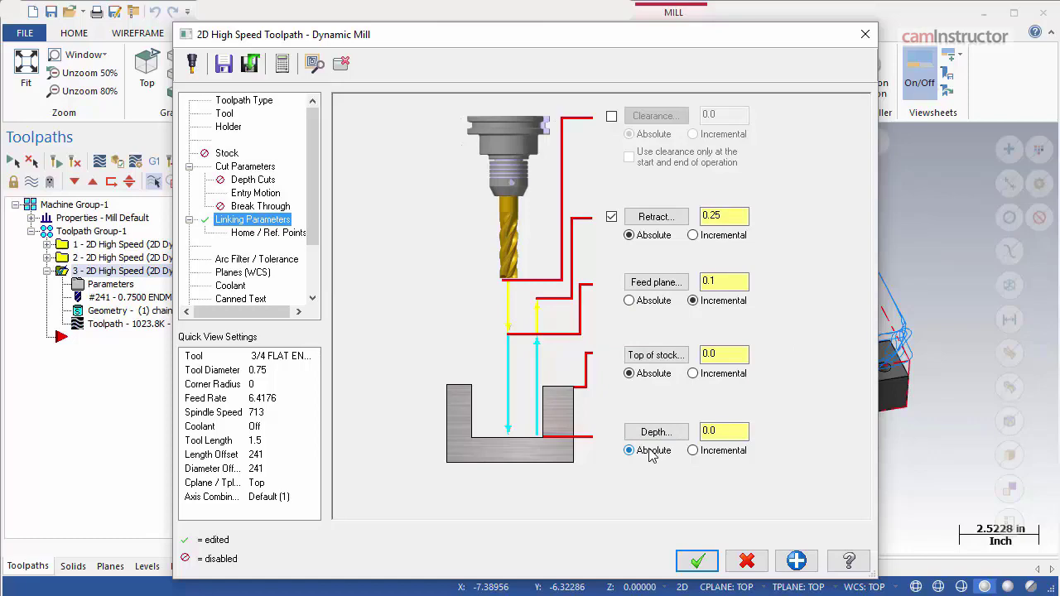
pyautogui.click(656, 432)
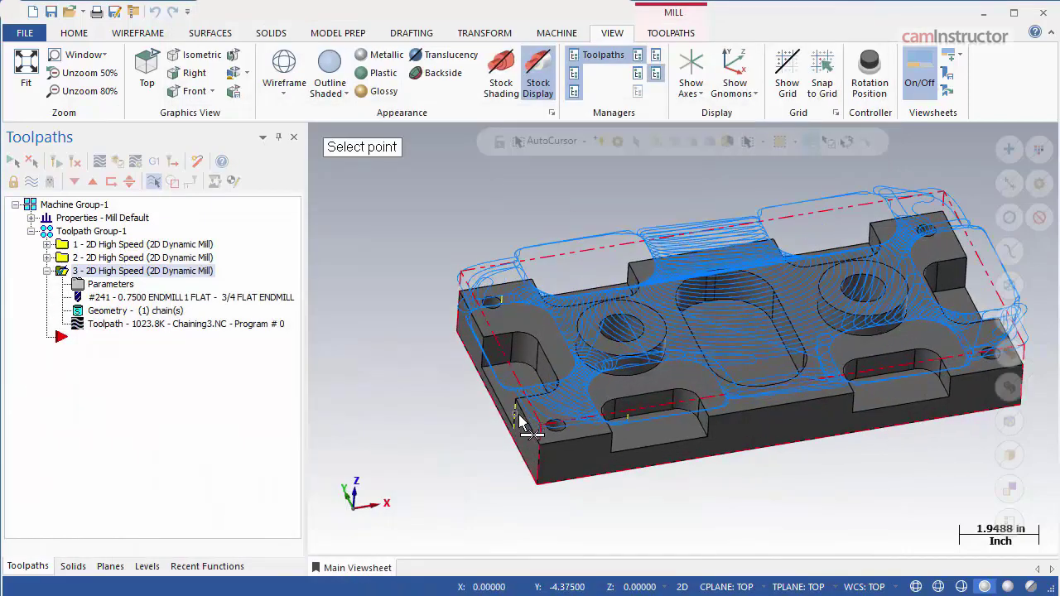
pyautogui.scroll(3, 520, 422)
pyautogui.click(511, 437)
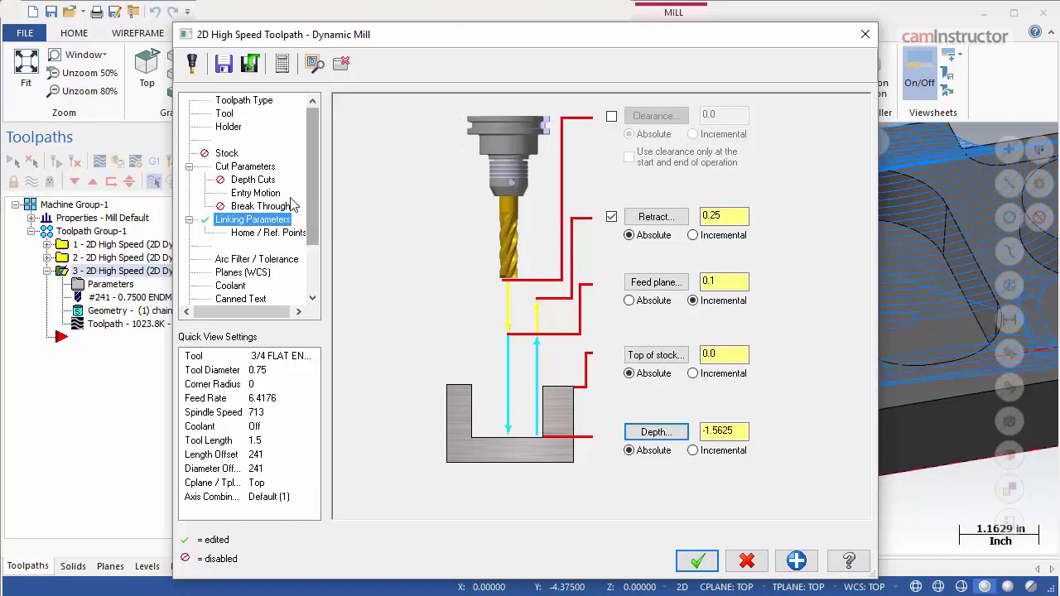
# Step: Enable Island facing under Depth Cuts and accept operation 3's parameters
pyautogui.click(258, 184)
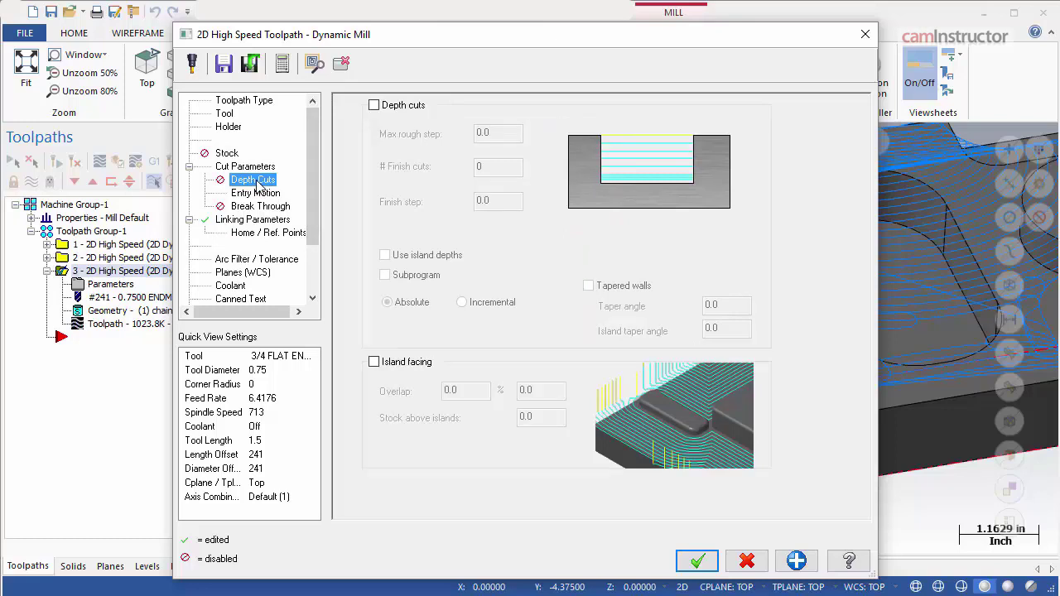
pyautogui.click(375, 363)
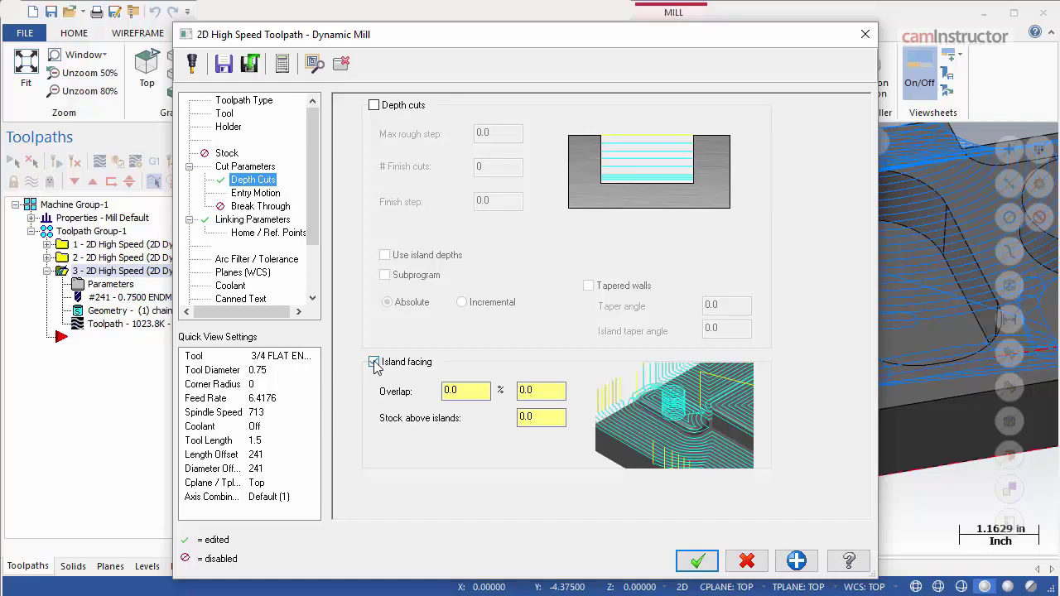
pyautogui.click(695, 563)
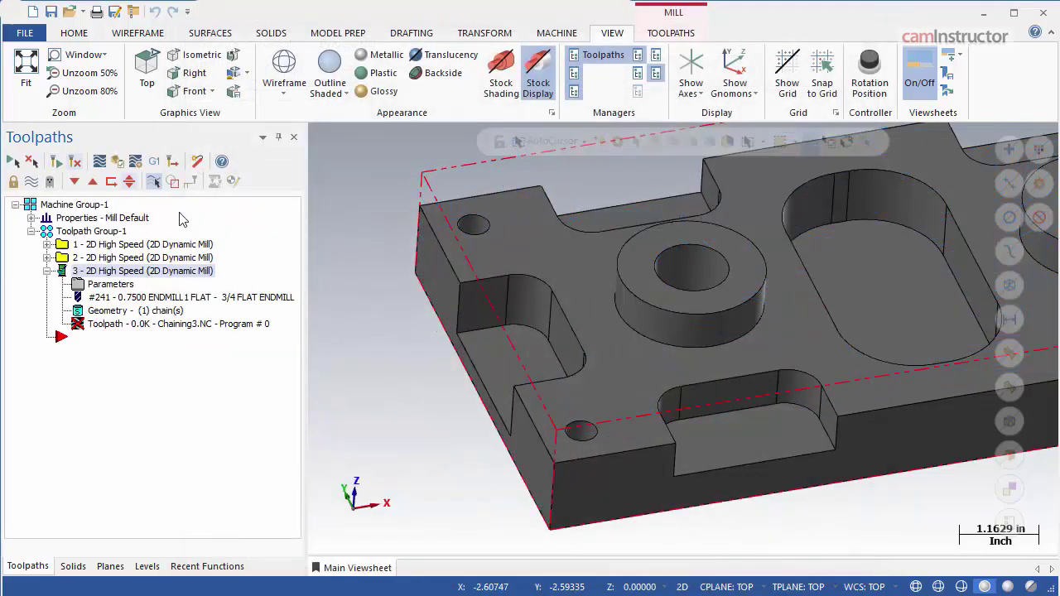
# Step: Zoom out and cycle through Wireframe and Outline Shaded displays, ending in Shaded
pyautogui.scroll(-3, 416, 442)
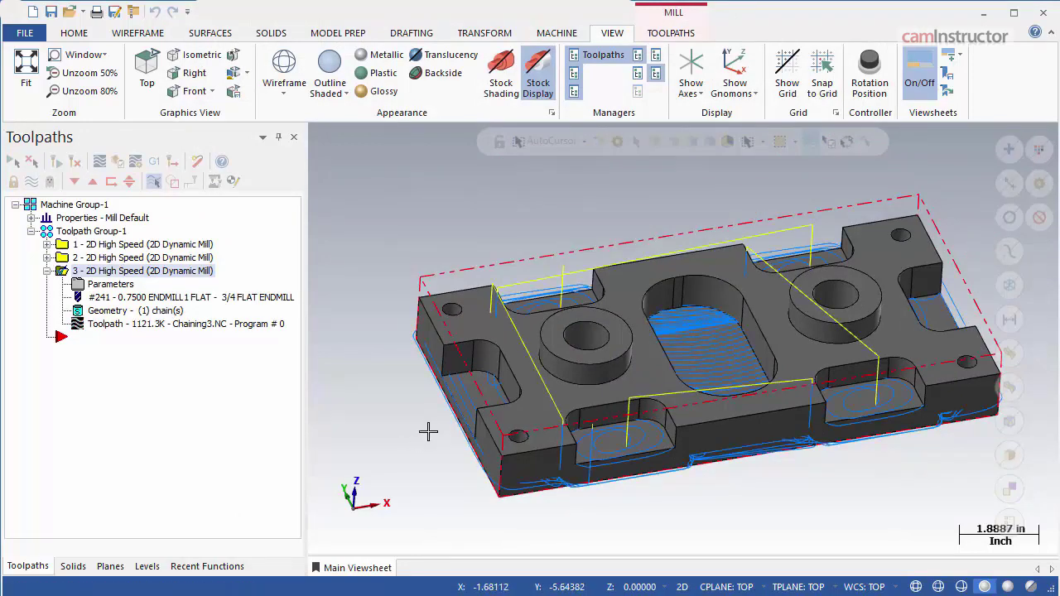
pyautogui.click(279, 71)
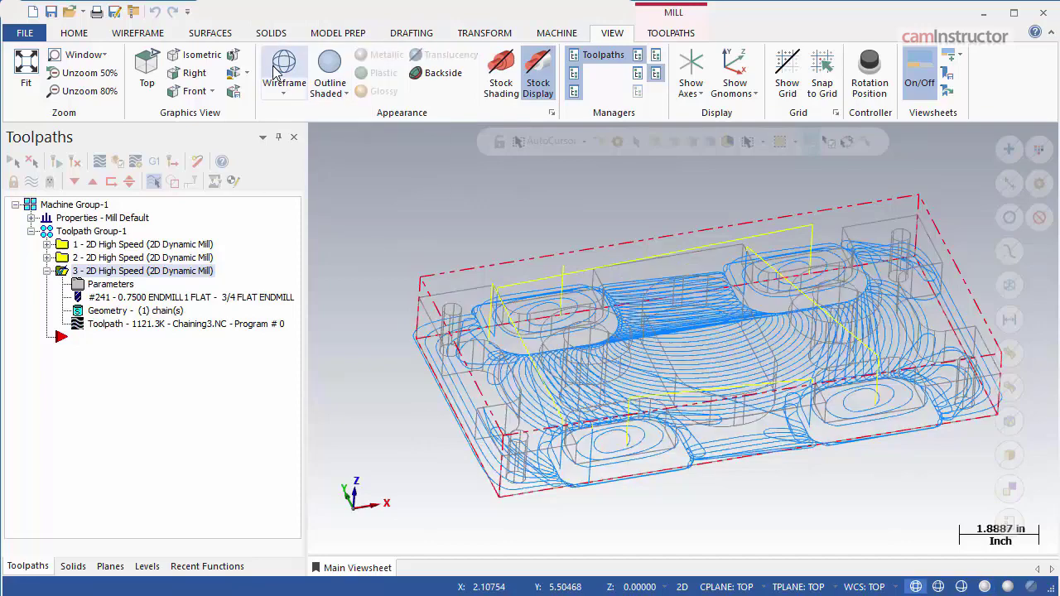
pyautogui.click(332, 71)
pyautogui.click(287, 70)
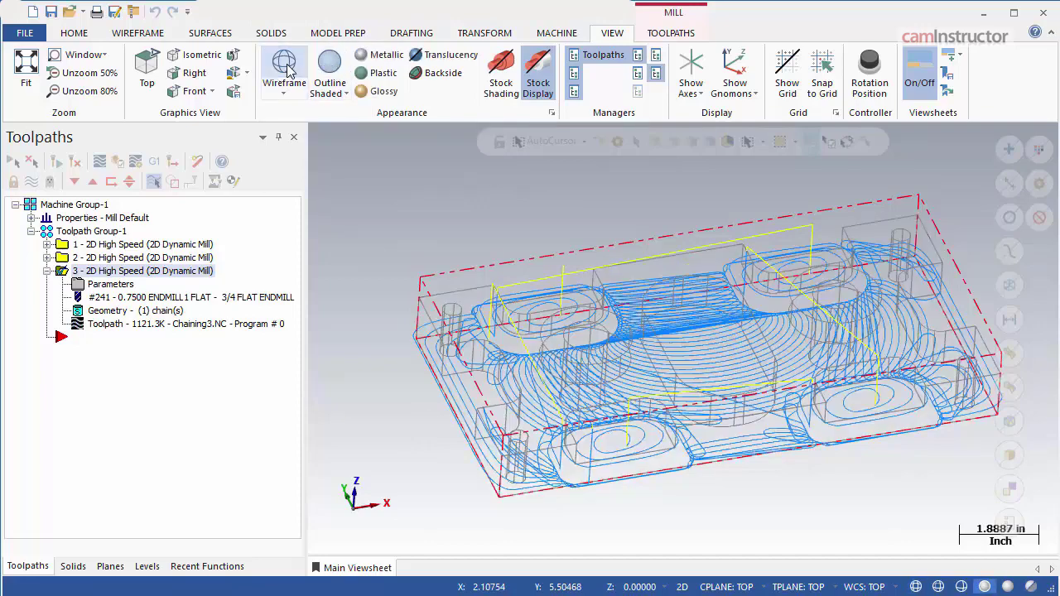
pyautogui.click(327, 71)
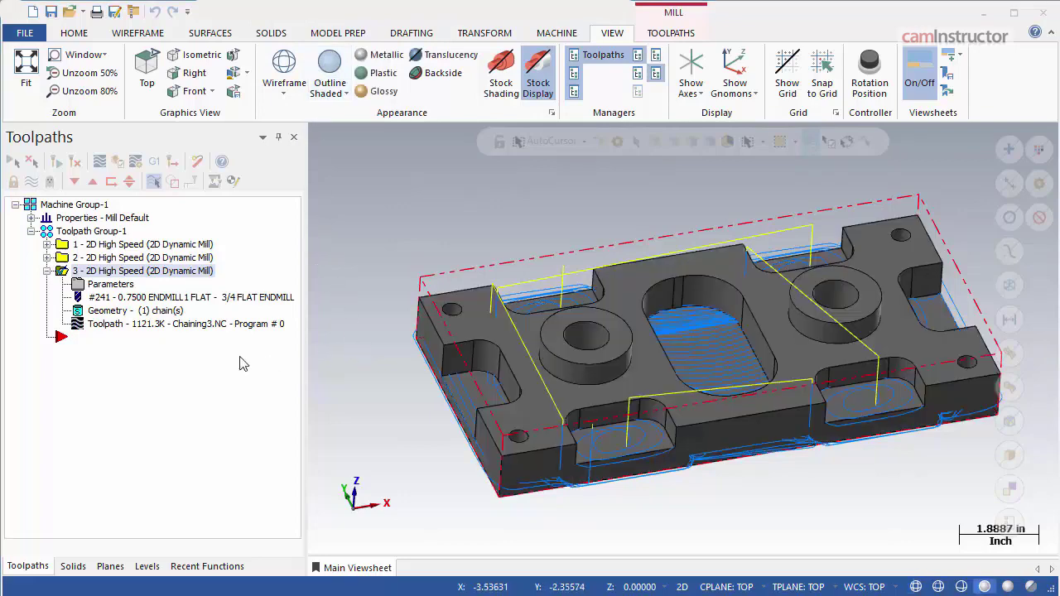
# Step: Open operation 3's avoidance Chain Manager and start adding a new chain
pyautogui.click(143, 312)
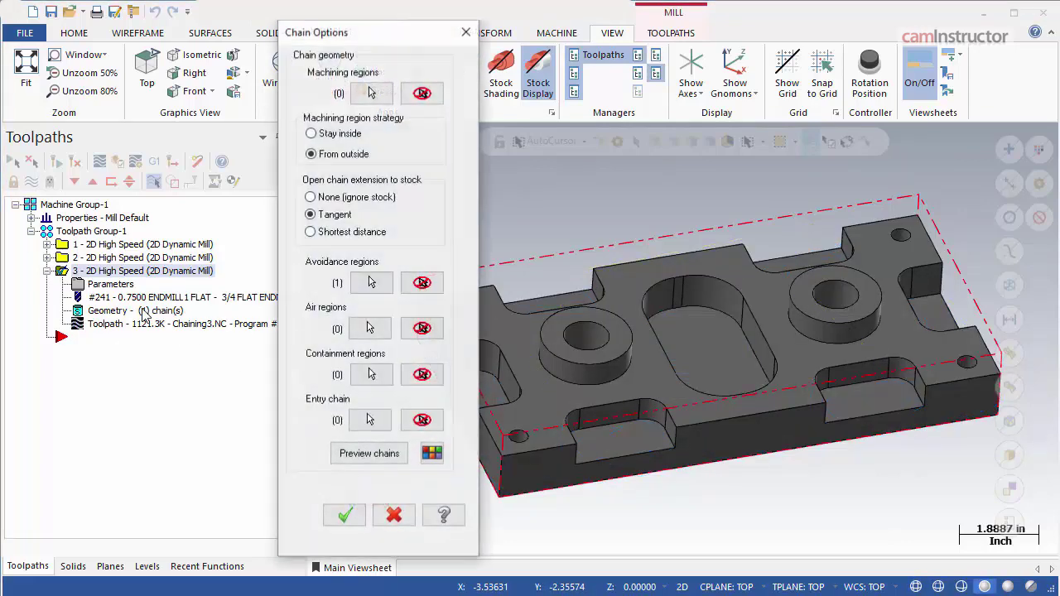
pyautogui.click(371, 283)
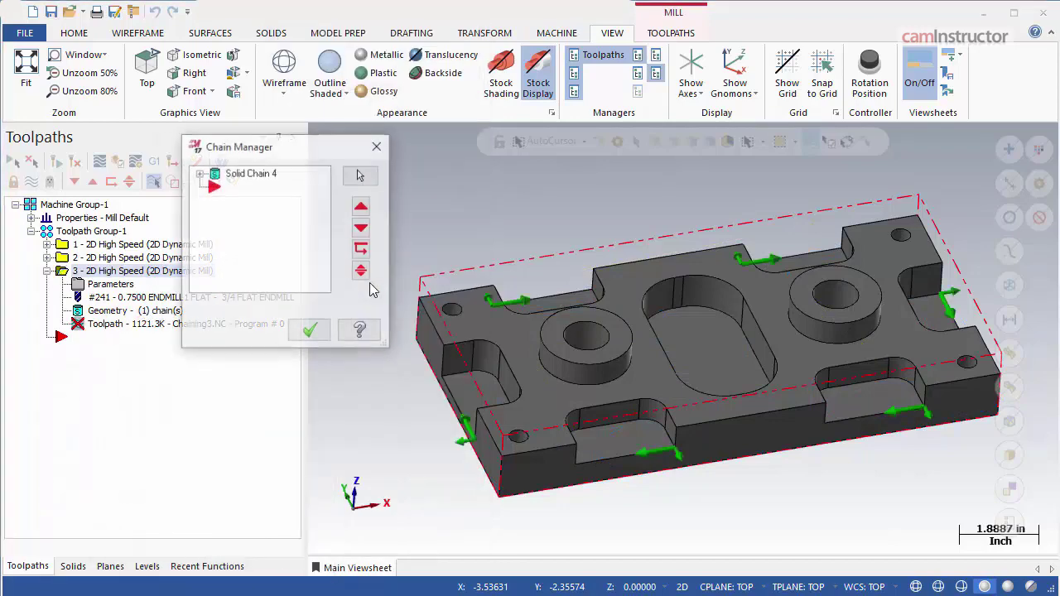
pyautogui.rightClick(260, 220)
pyautogui.click(278, 225)
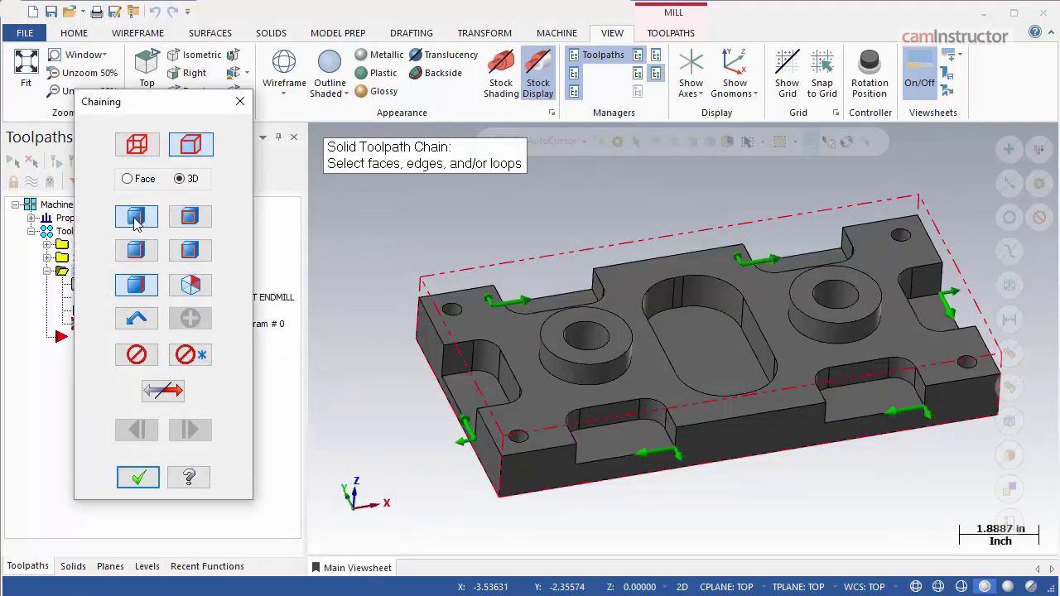
# Step: Chain the top face's outer edge loop and accept the top face as reference
pyautogui.click(482, 327)
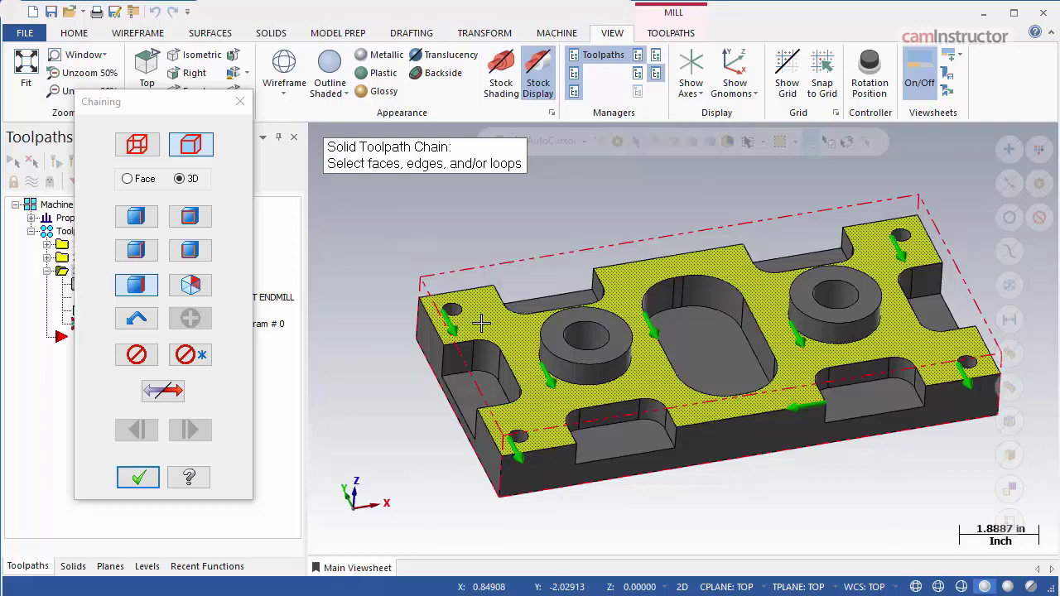
pyautogui.click(482, 325)
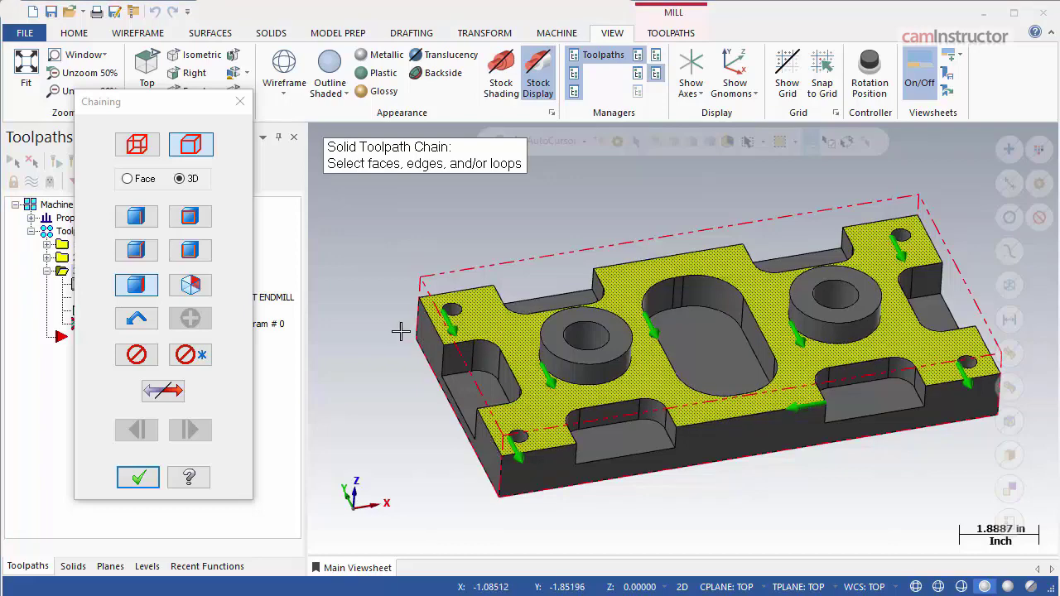
pyautogui.click(139, 355)
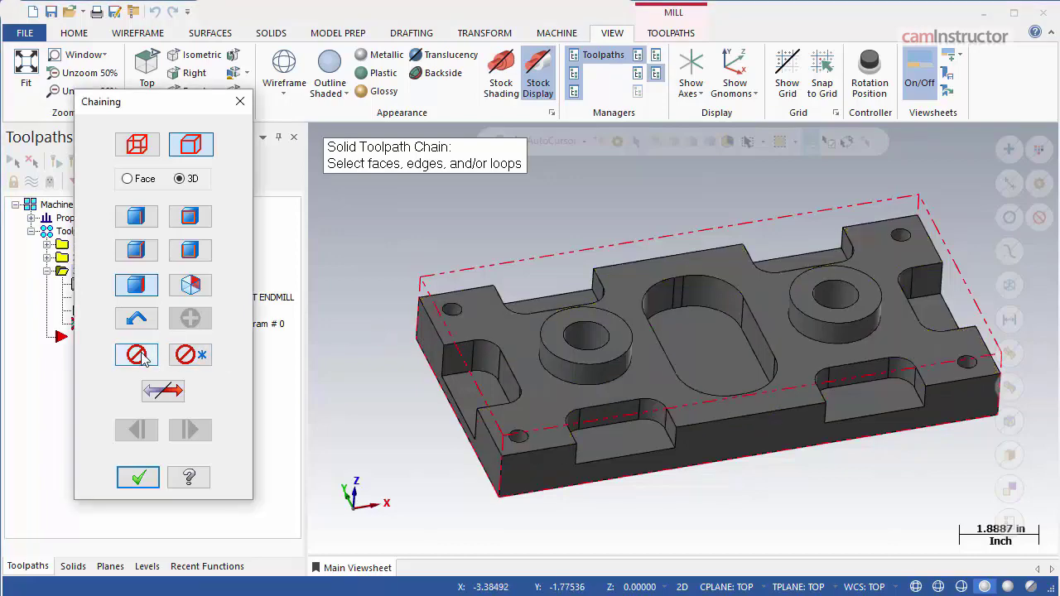
pyautogui.click(189, 220)
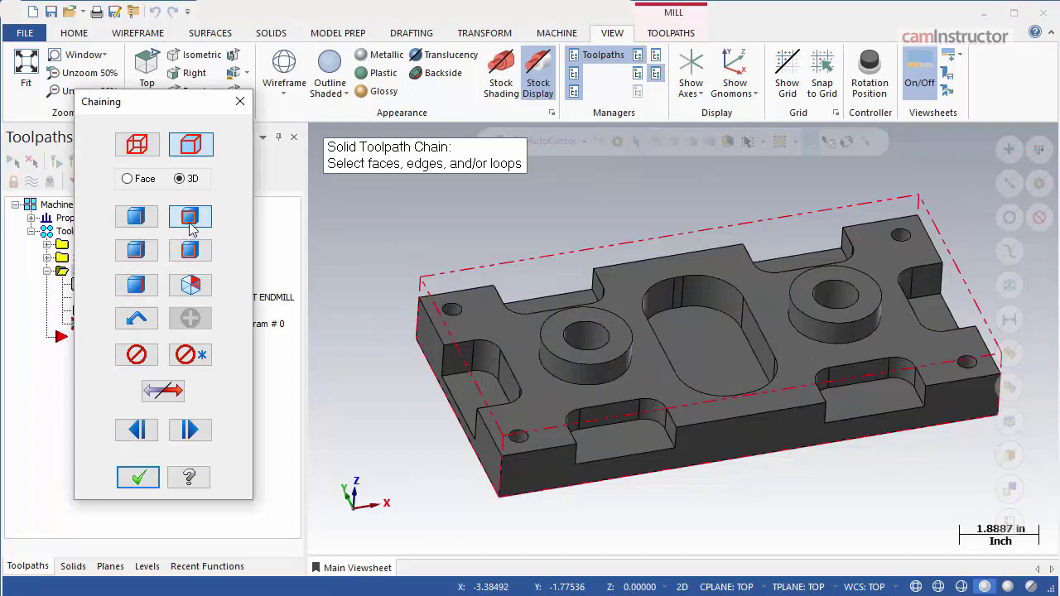
pyautogui.click(471, 289)
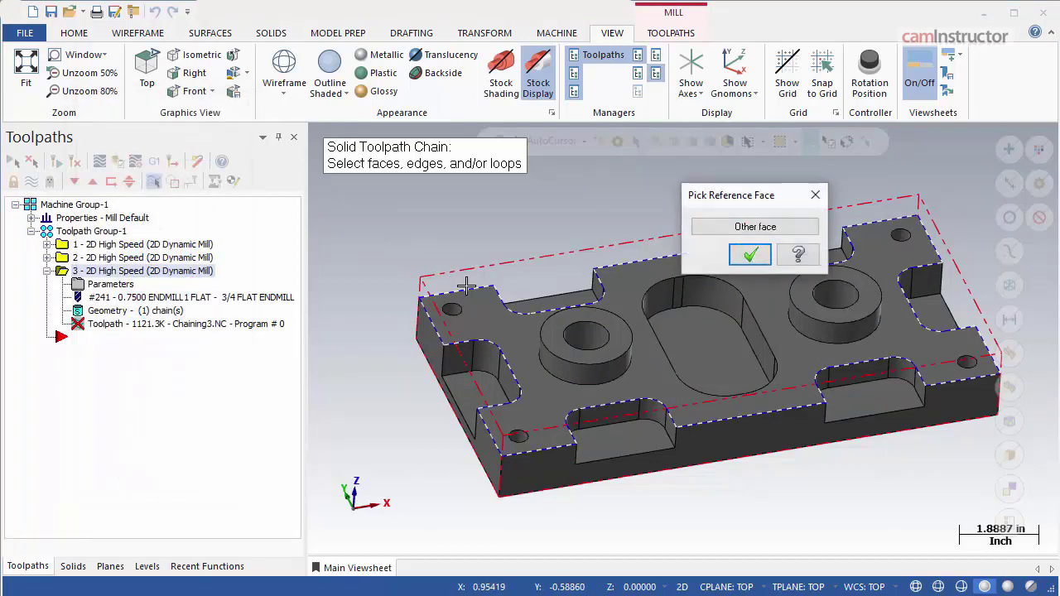
pyautogui.moveTo(749, 194); pyautogui.dragTo(628, 160)
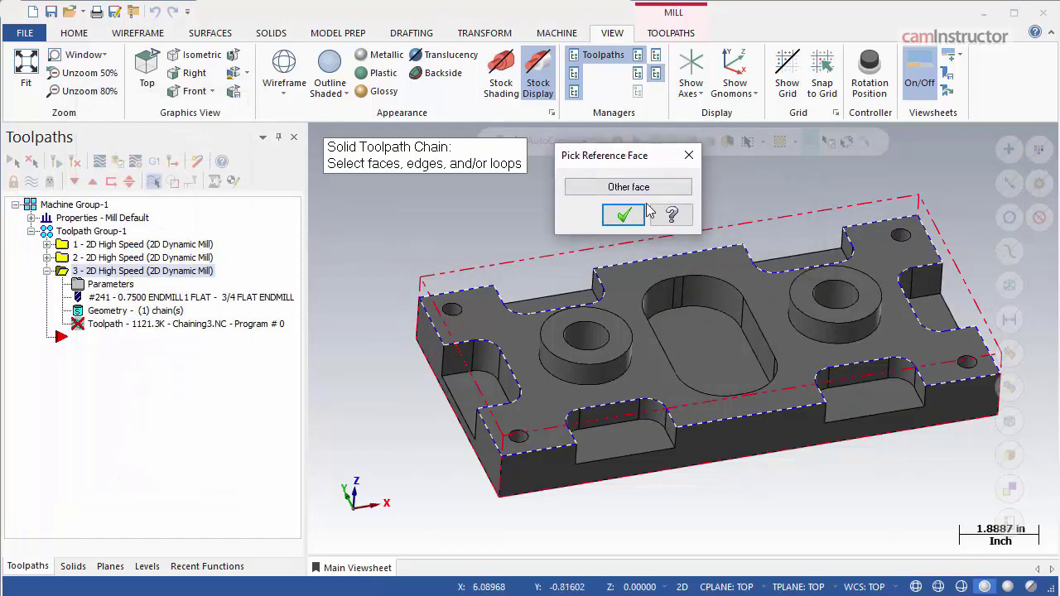
pyautogui.click(623, 221)
# Step: Finish the top-face avoidance chain and regenerate toolpath 3 with both avoidance chains
pyautogui.click(140, 479)
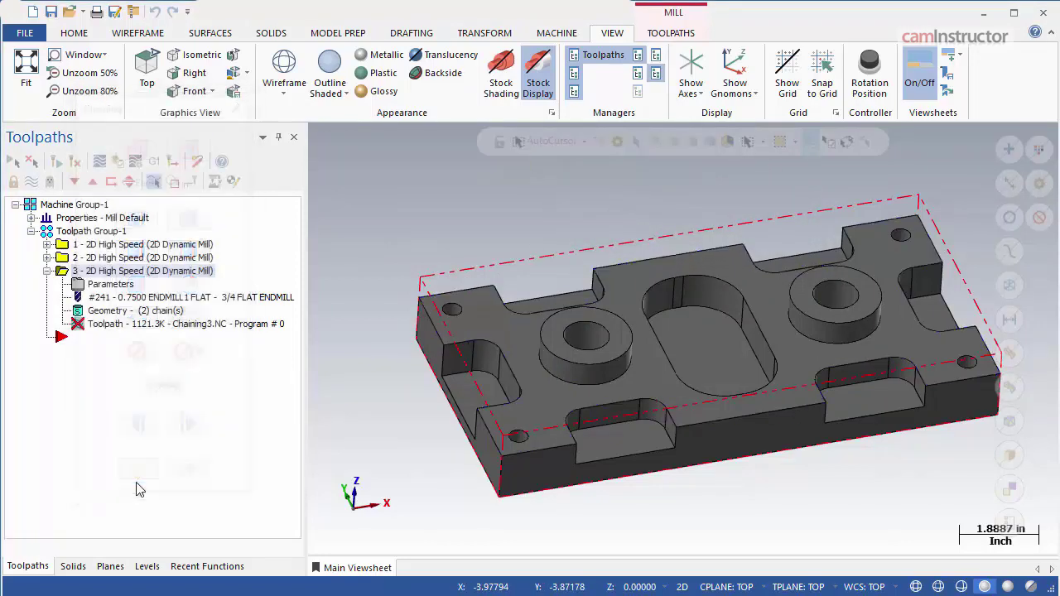
pyautogui.click(310, 331)
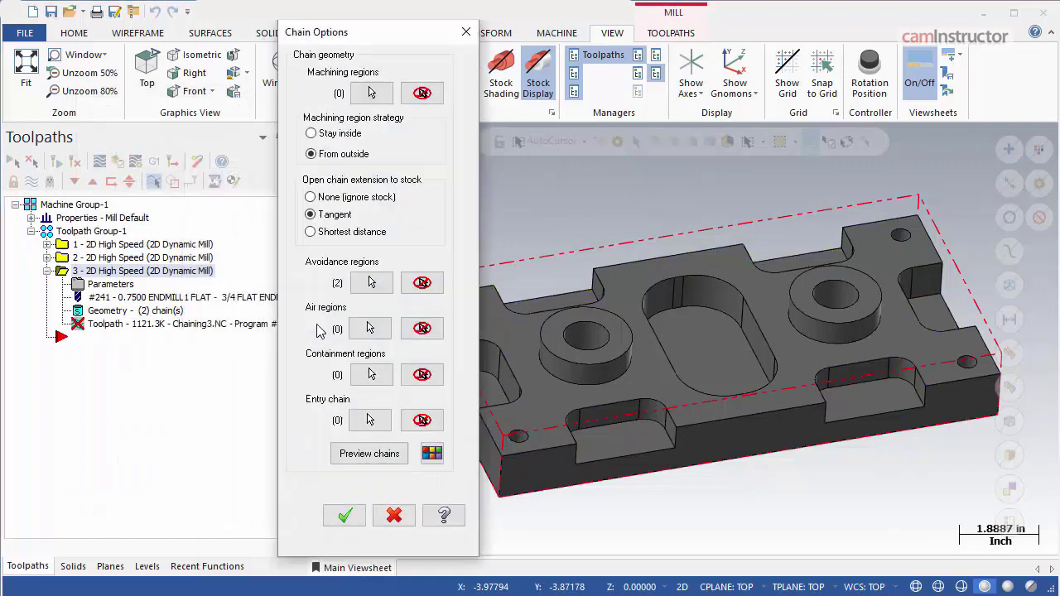
pyautogui.click(345, 514)
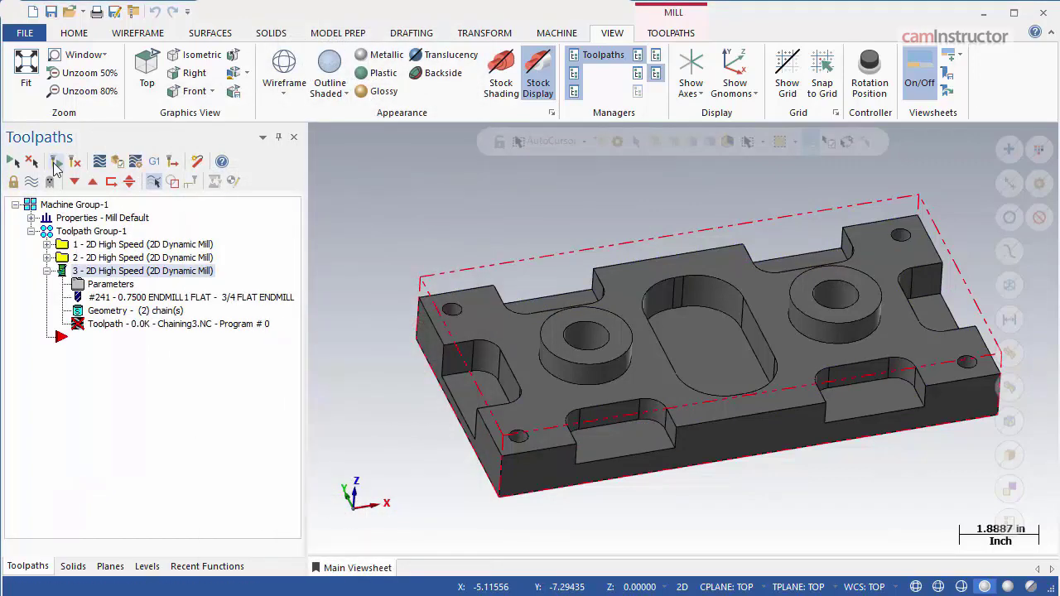
pyautogui.click(54, 162)
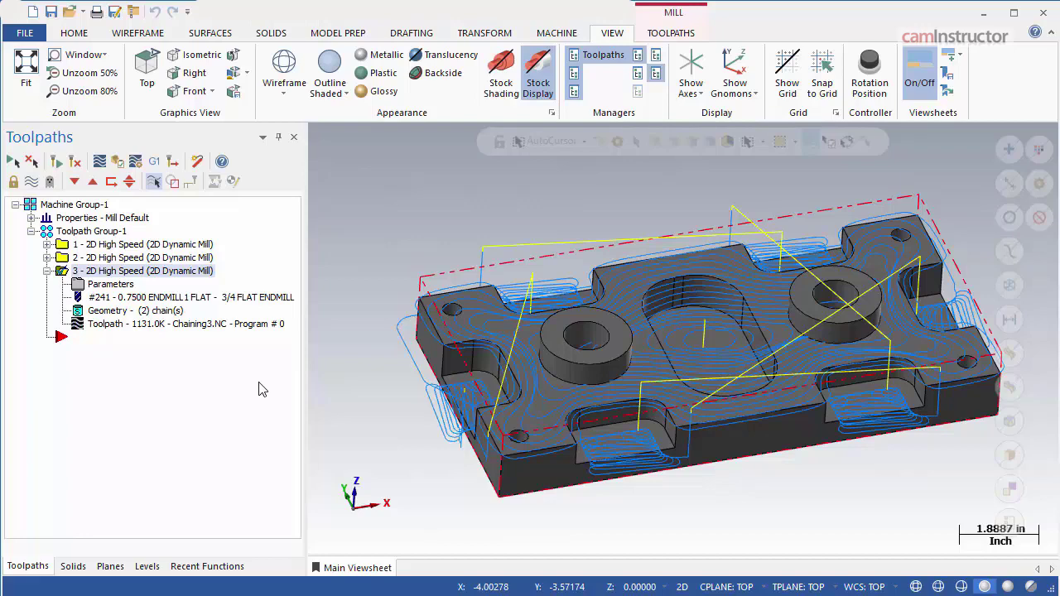
# Step: Lower toolpath 3's top of stock to -0.625 by picking a point on the part
pyautogui.click(121, 286)
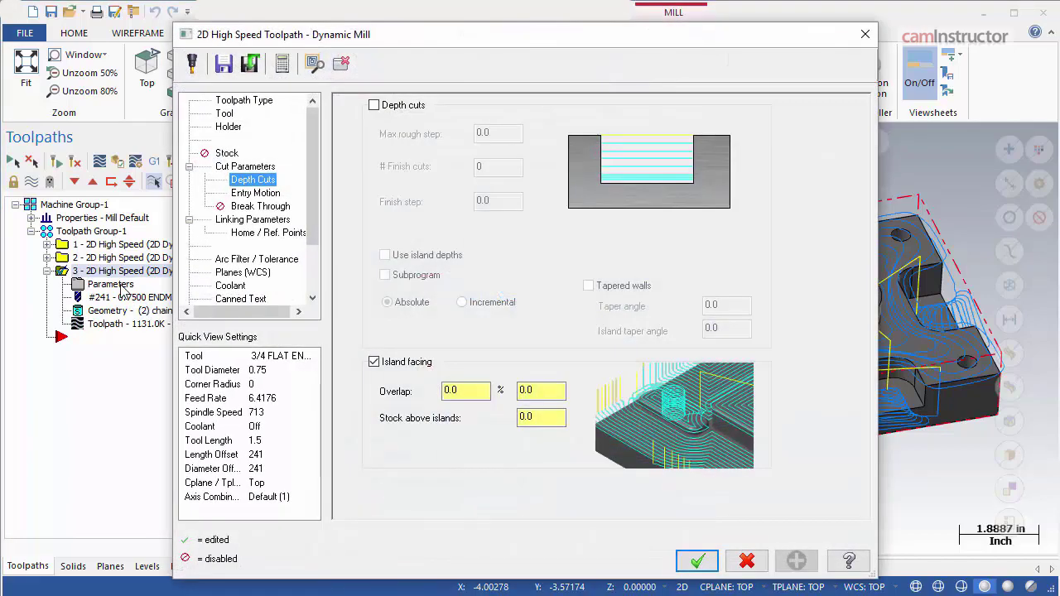
pyautogui.click(247, 221)
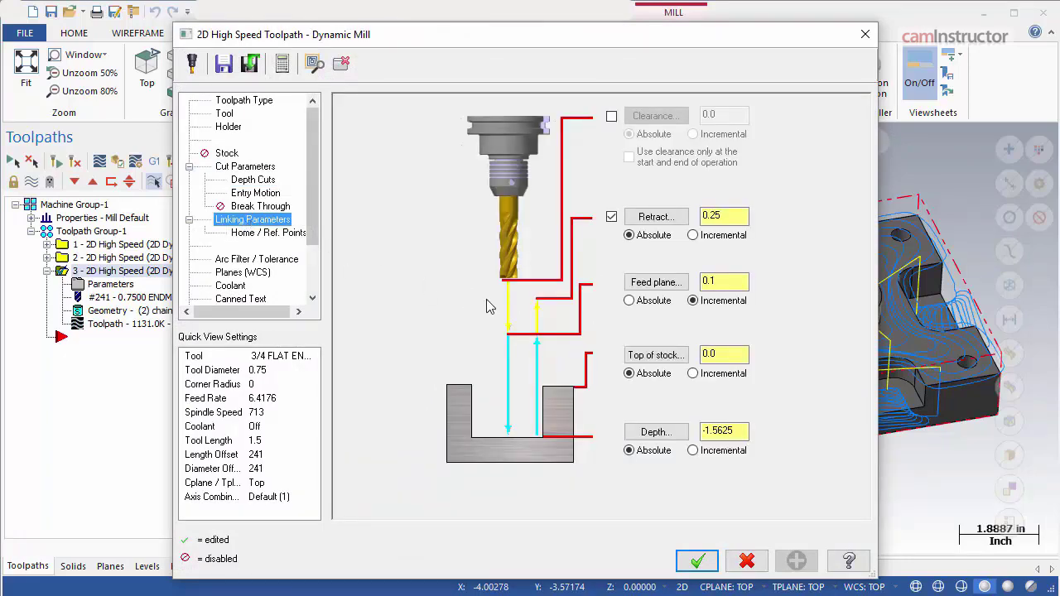
pyautogui.click(650, 355)
pyautogui.scroll(3, 541, 469)
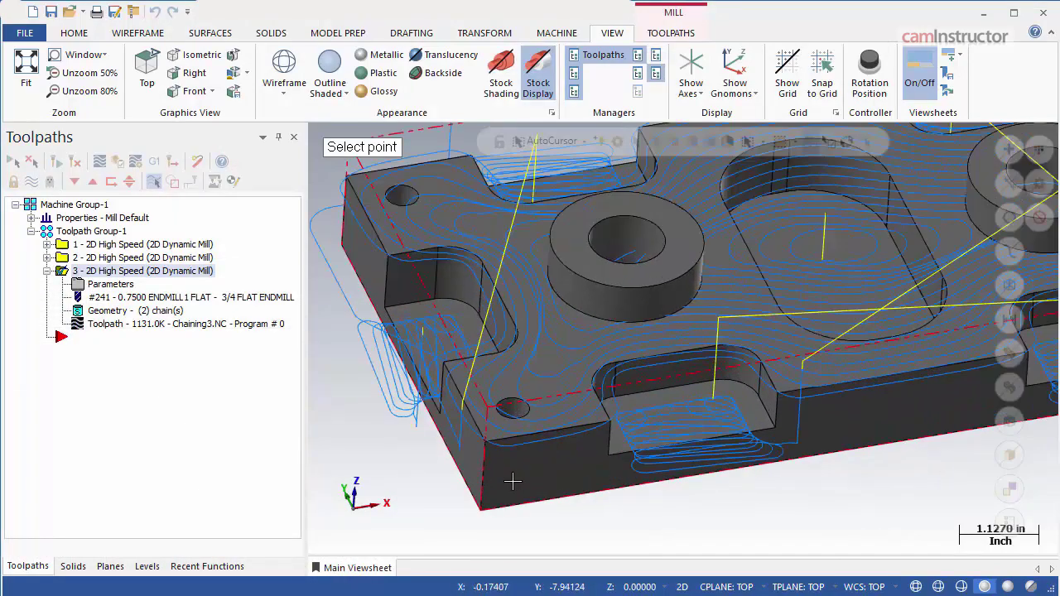
pyautogui.click(490, 446)
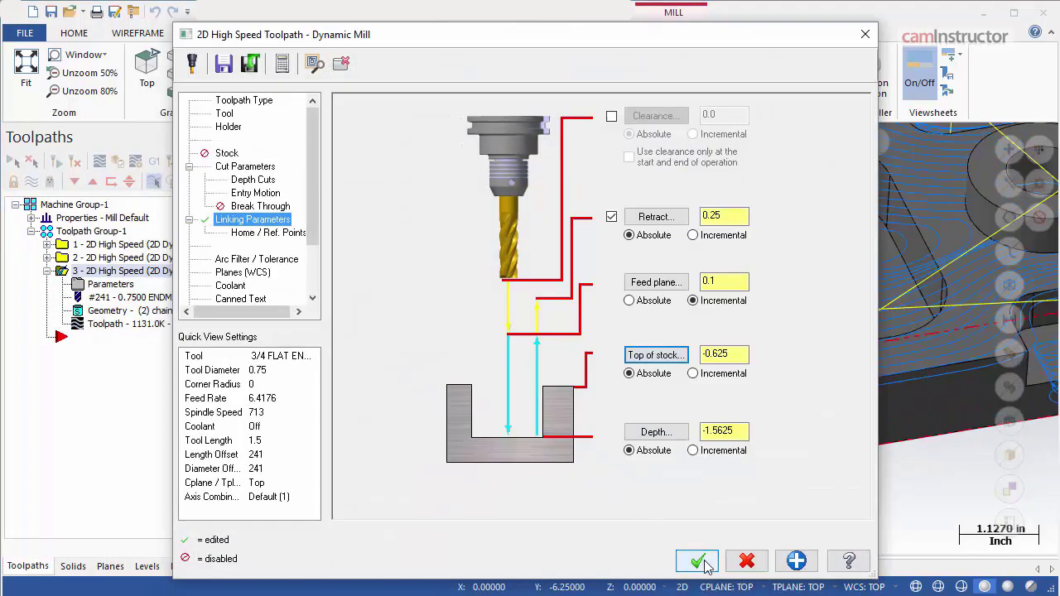
pyautogui.click(700, 561)
pyautogui.scroll(-3, 425, 438)
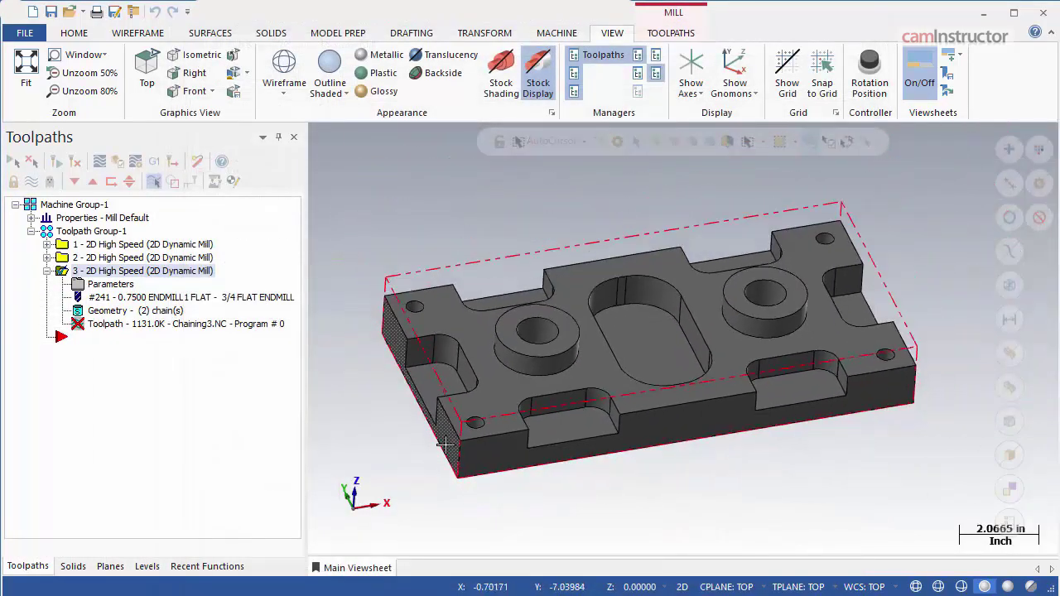
# Step: Regenerate toolpath 3 so it cuts only the open pockets, then expand the machine group properties
pyautogui.click(54, 162)
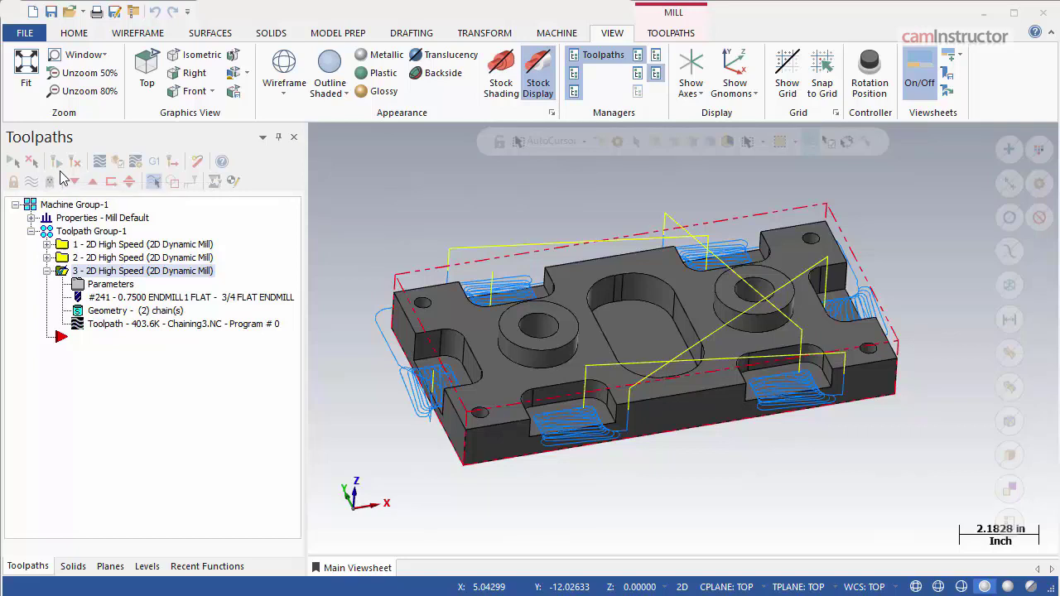
pyautogui.click(30, 217)
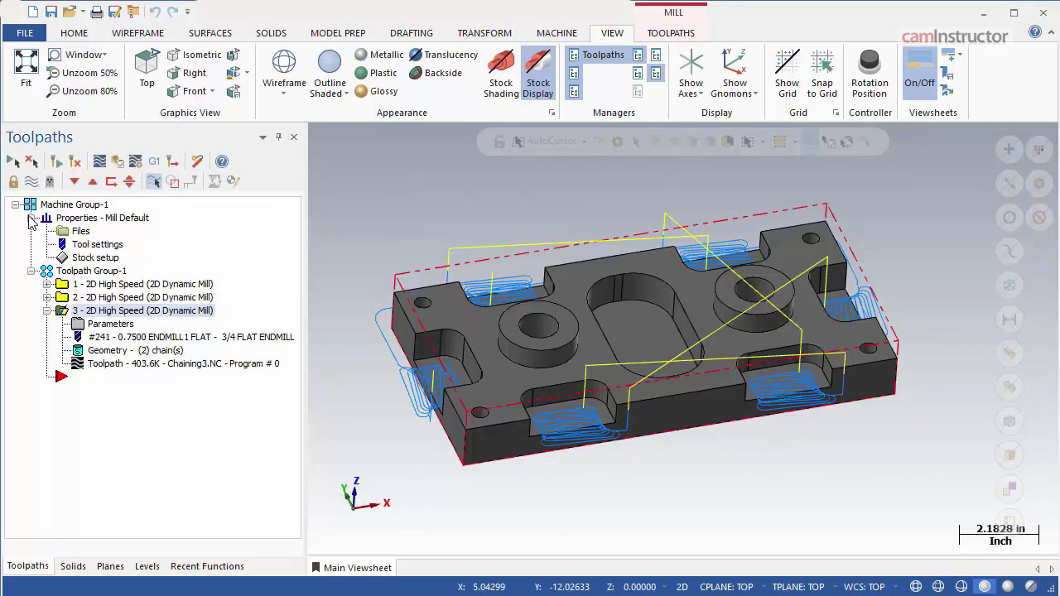
# Step: Enlarge the stock to X 14.5 and Y 8.25 and regenerate all dirty toolpaths
pyautogui.click(92, 258)
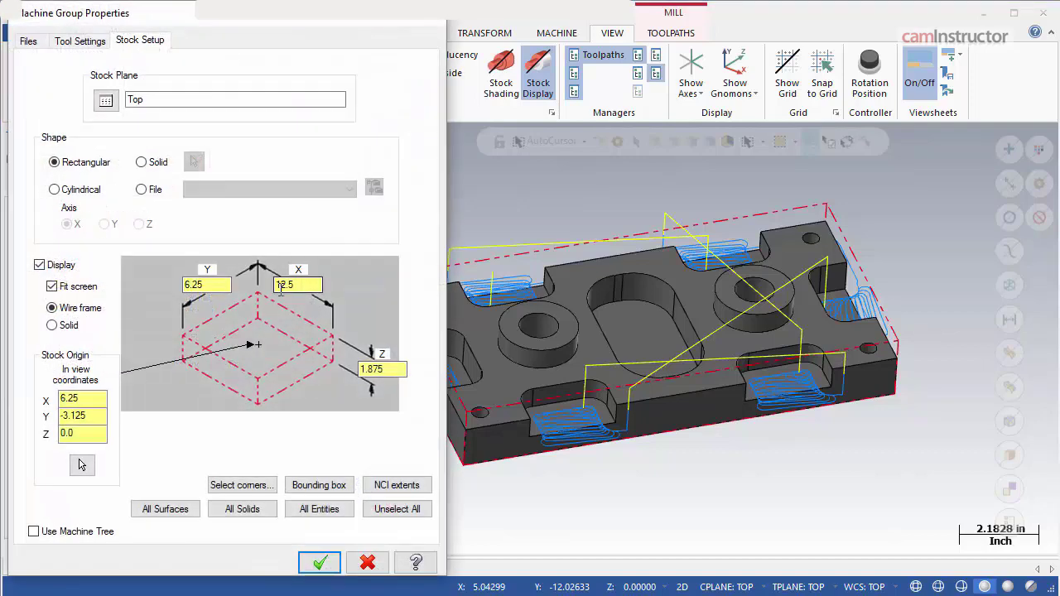
pyautogui.doubleClick(284, 285)
pyautogui.click(187, 285)
pyautogui.click(320, 562)
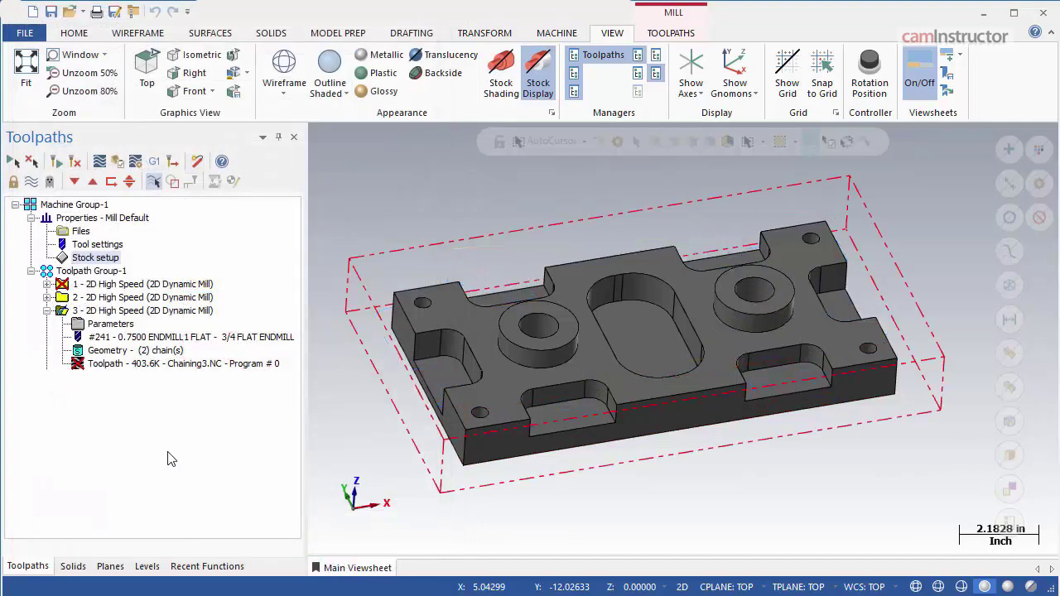
pyautogui.click(75, 165)
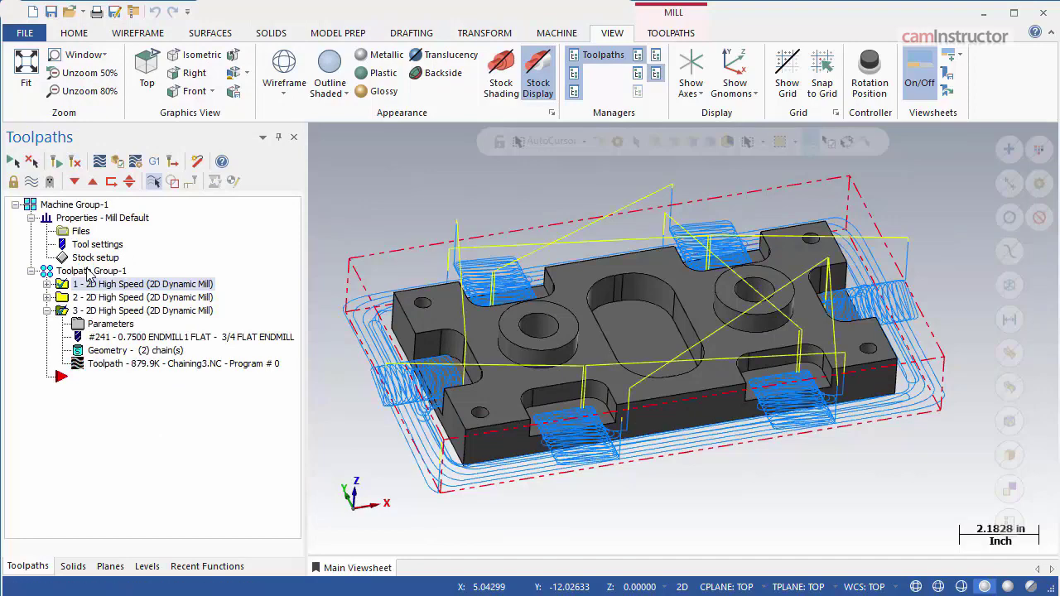
# Step: Display only toolpath 3 and inspect it from Top, then Isometric fitted to the screen
pyautogui.click(153, 181)
pyautogui.click(145, 310)
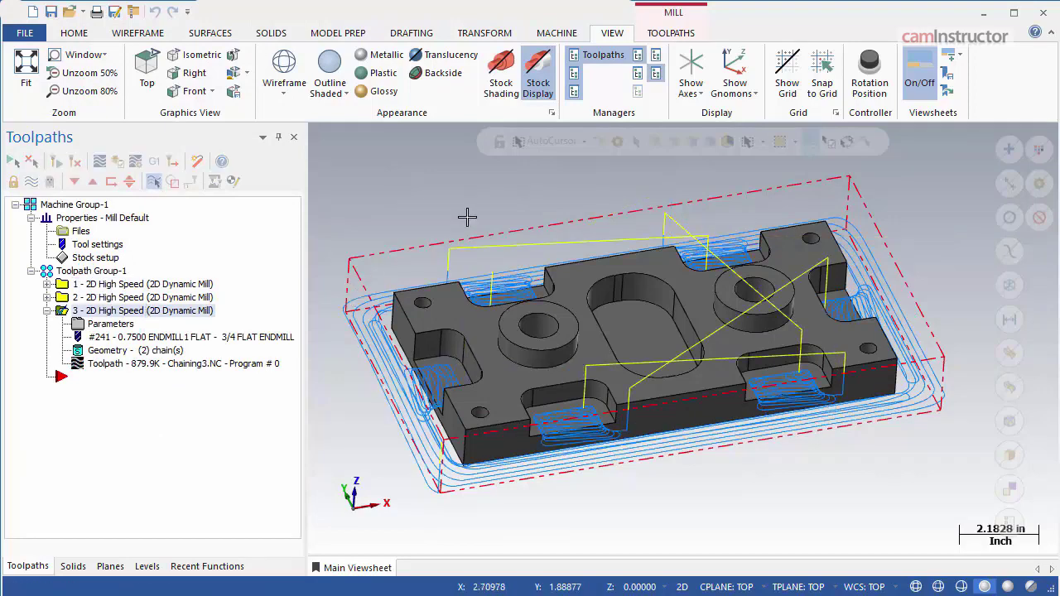
pyautogui.click(146, 71)
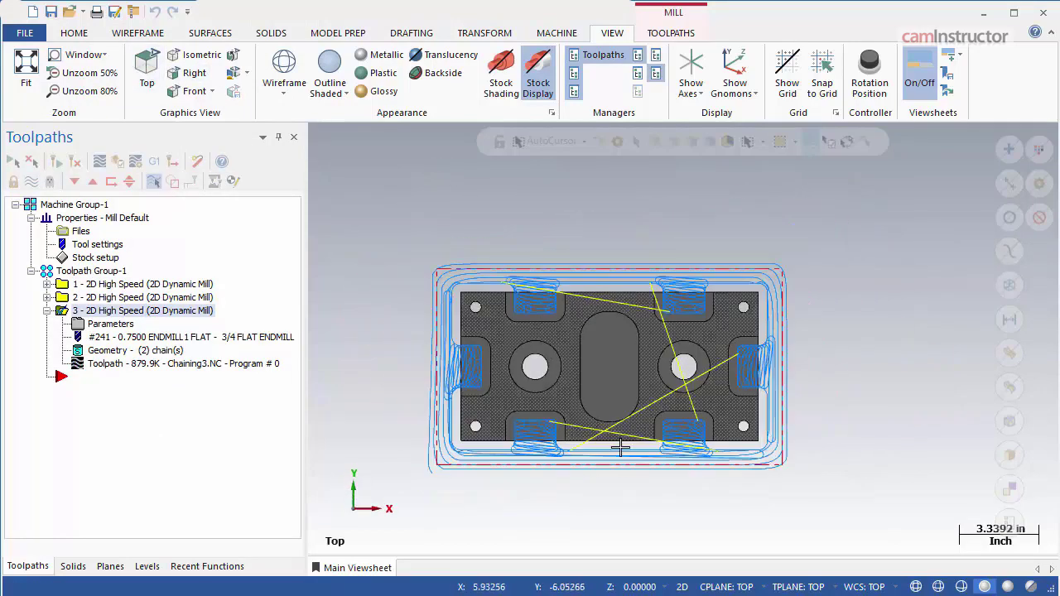
pyautogui.scroll(3, 422, 412)
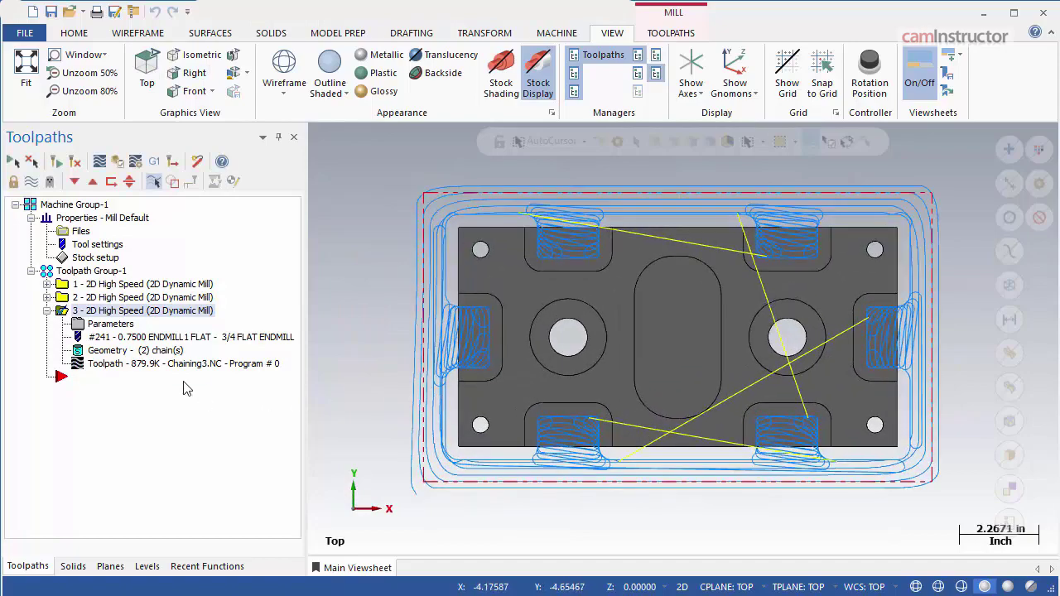
pyautogui.click(196, 55)
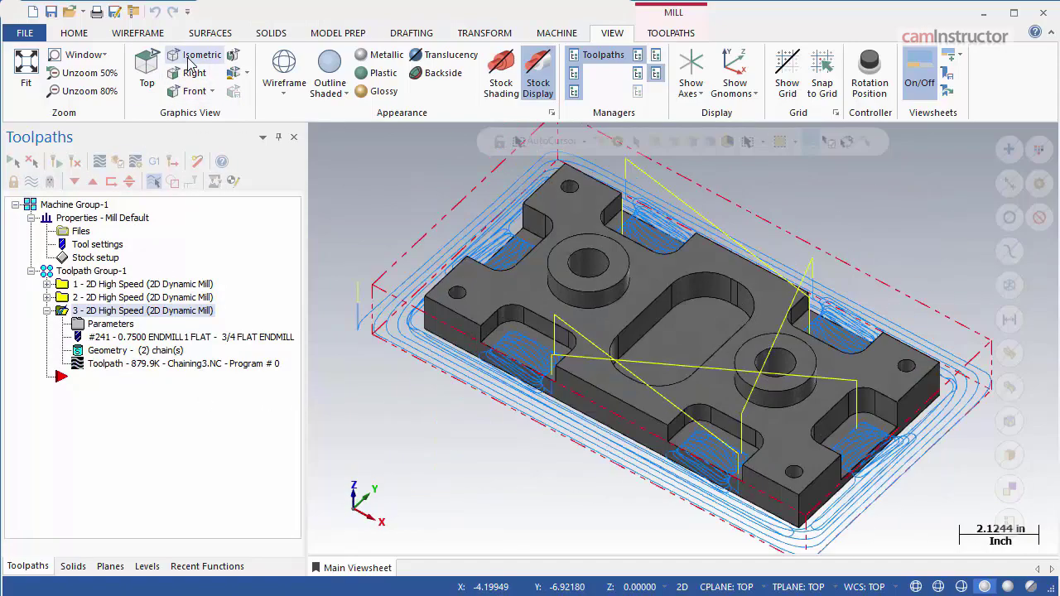
pyautogui.click(26, 66)
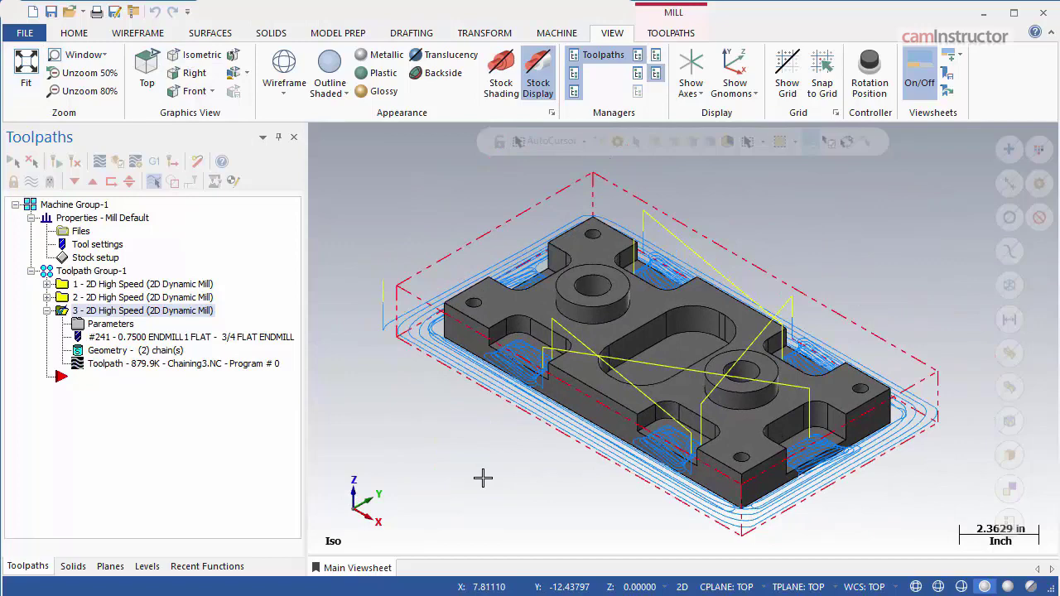
# Step: Restore the stock size to 12.5 in X and the original Y value
pyautogui.doubleClick(94, 257)
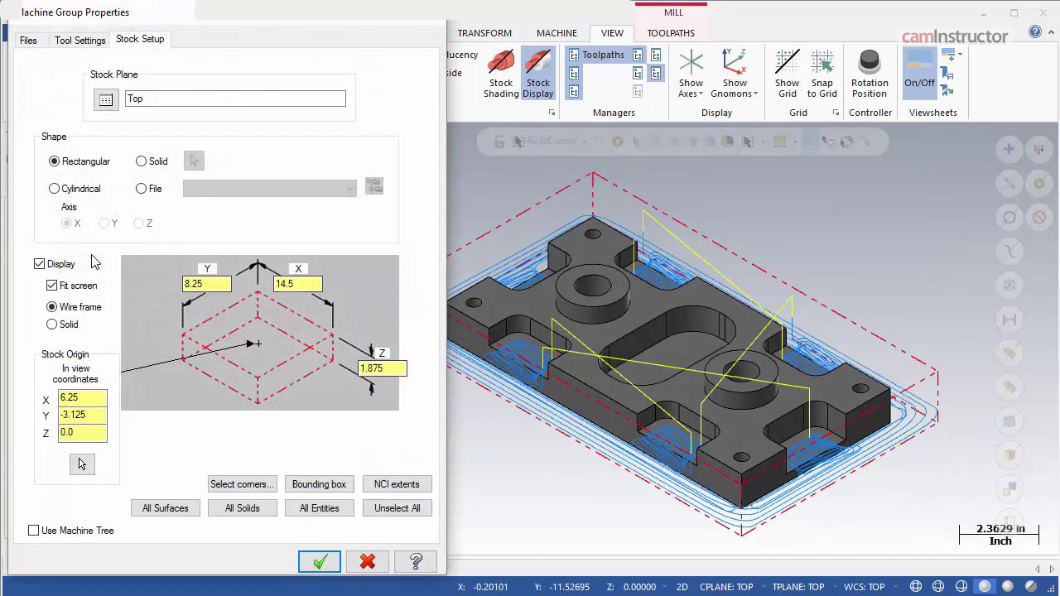
pyautogui.click(284, 284)
pyautogui.click(228, 284)
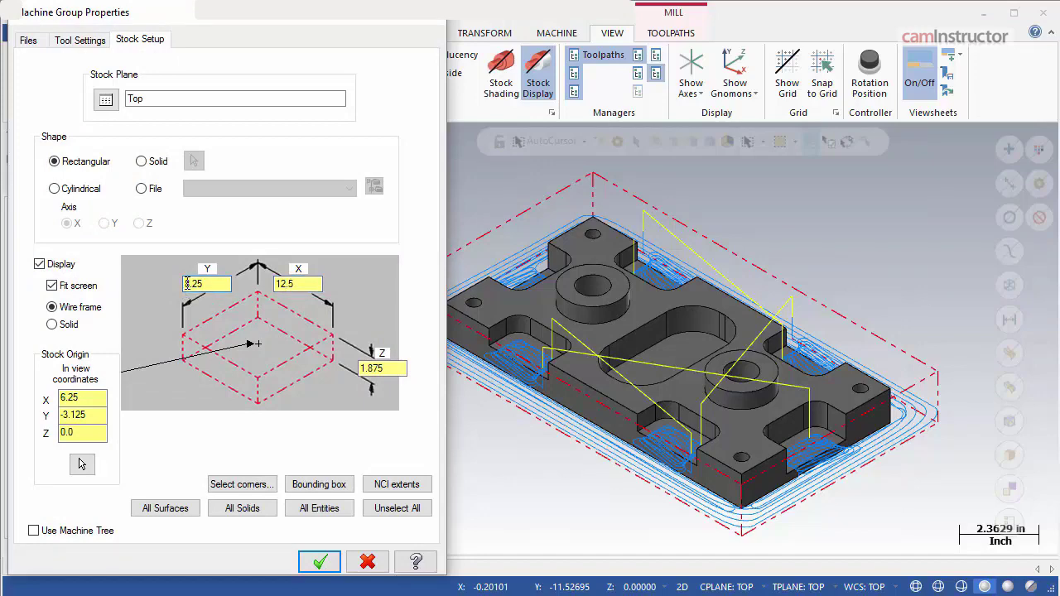
pyautogui.click(319, 561)
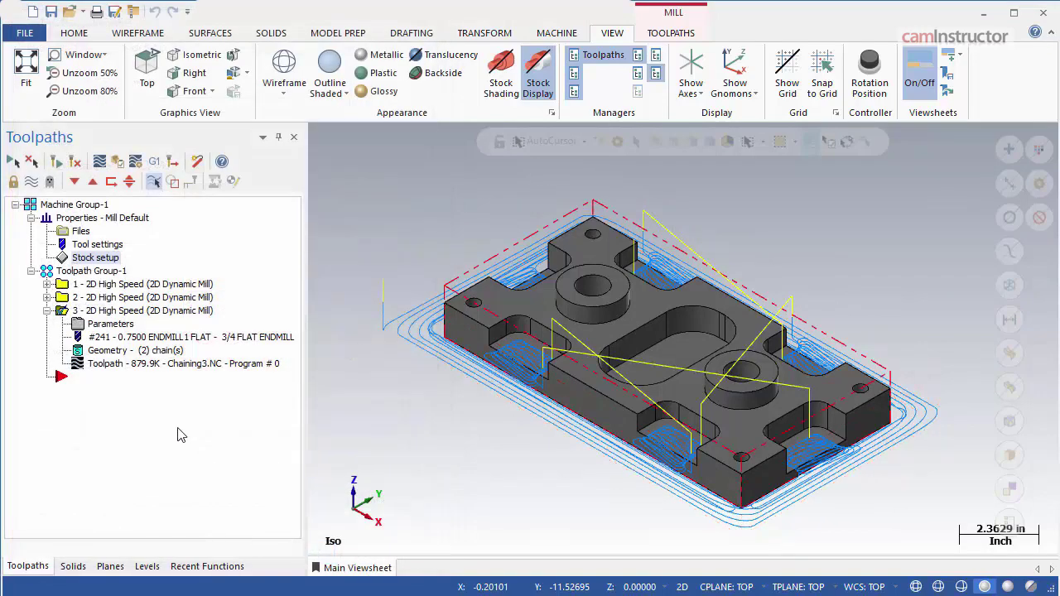